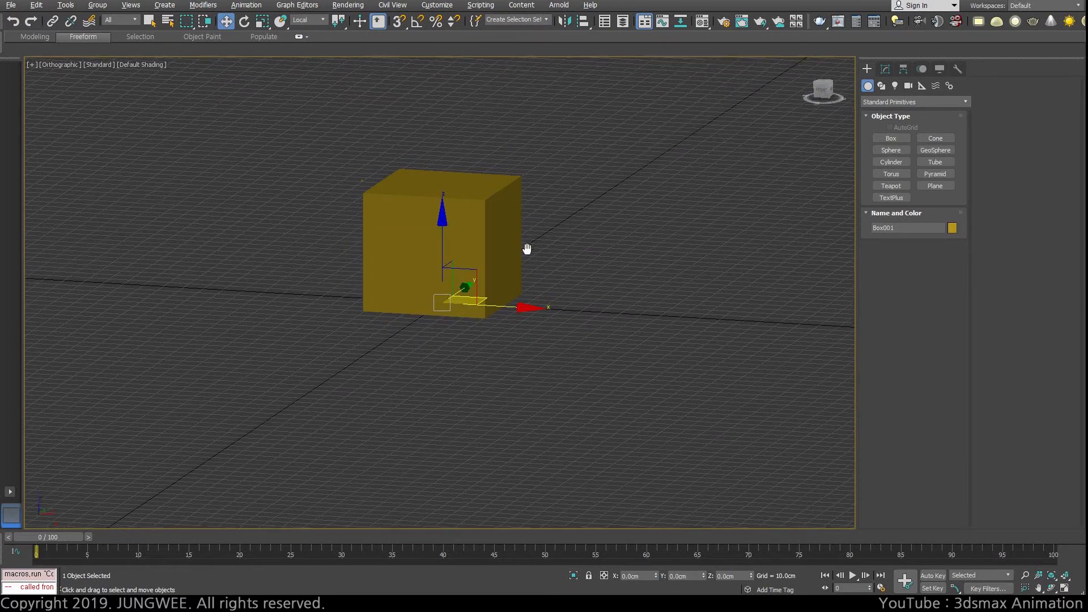
Step: Set the Move tool's reference coordinate system to World and deselect the box
right_click(470, 260, "alt")
left_click(485, 194)
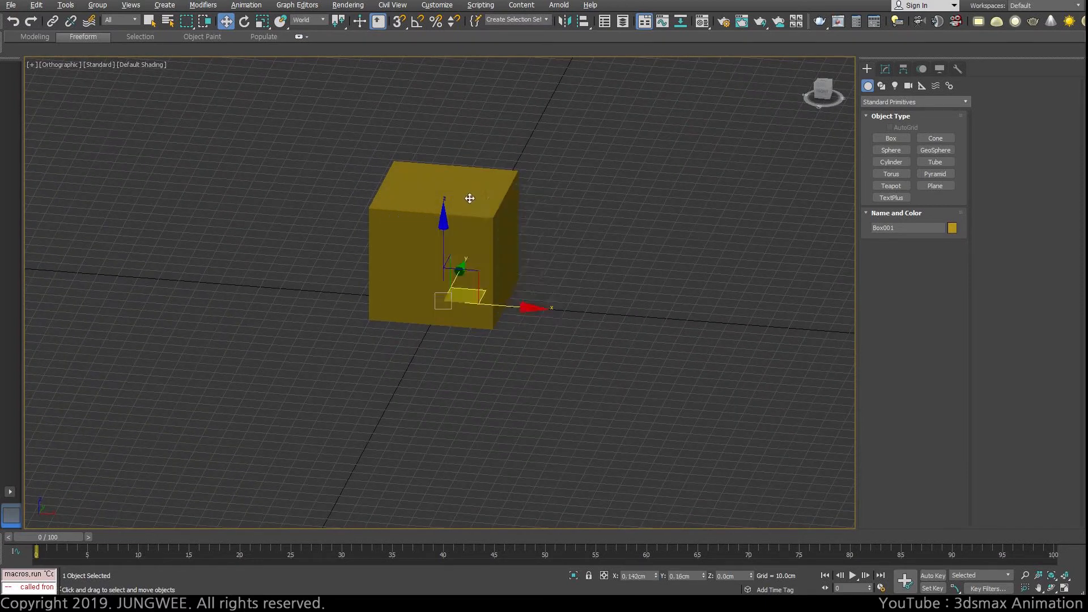
right_click(463, 235, "alt")
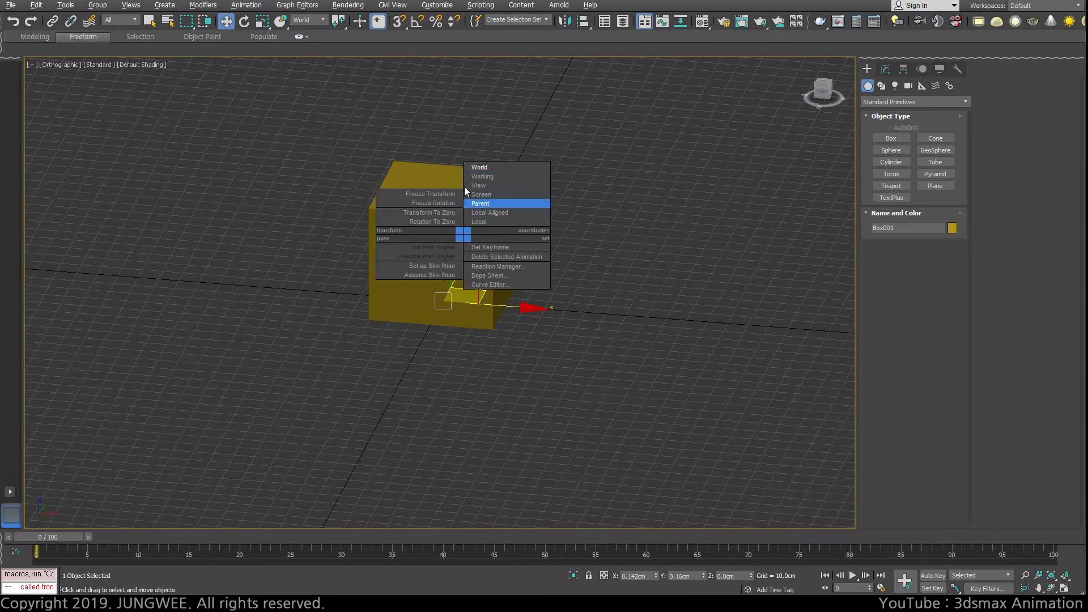
left_click(308, 19)
left_click(549, 136)
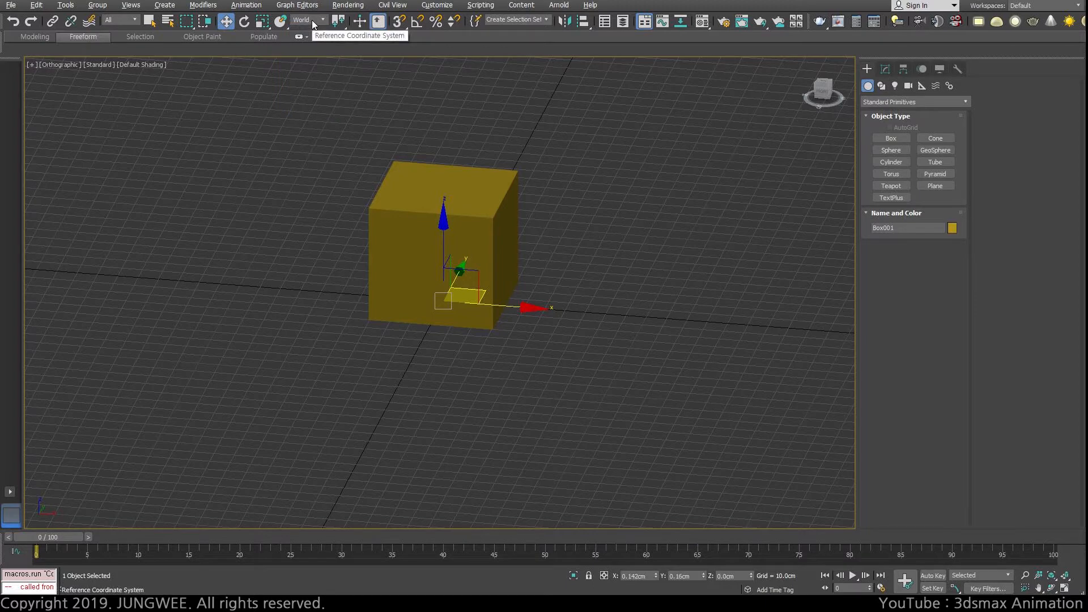
left_click(312, 21)
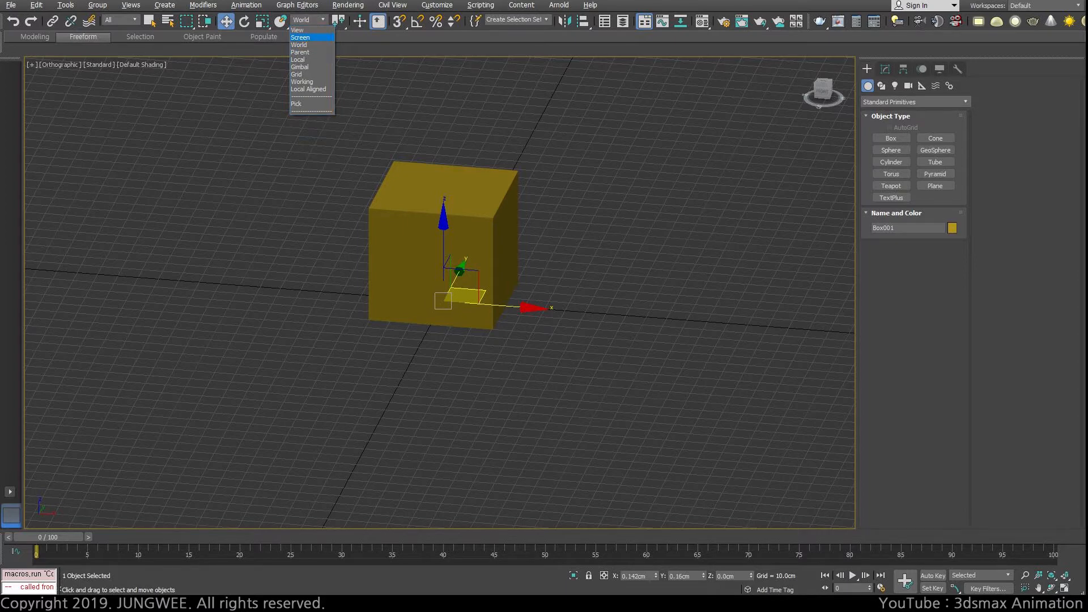
left_click(304, 45)
left_click(658, 177)
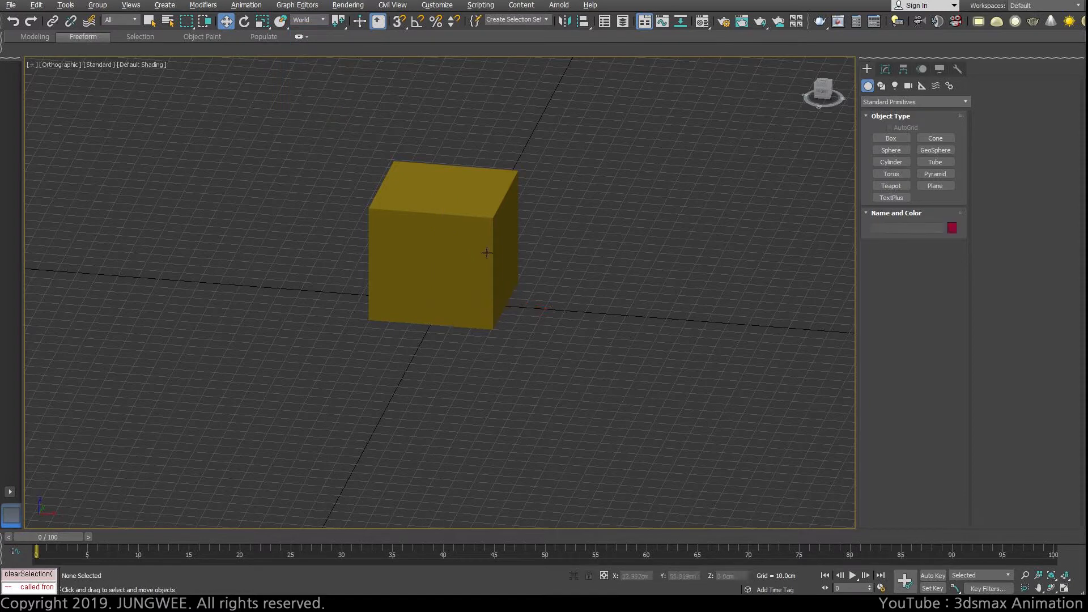
Step: Change the box's object color to a lighter yellow from the basic 3ds Max palette and clear the selection
left_click(471, 218)
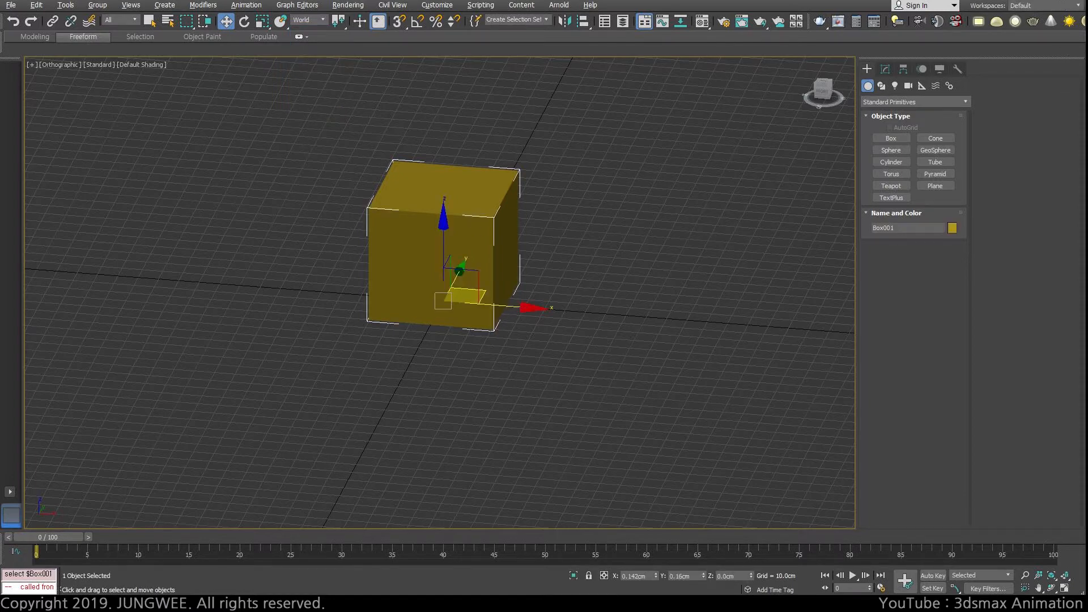
left_click(952, 228)
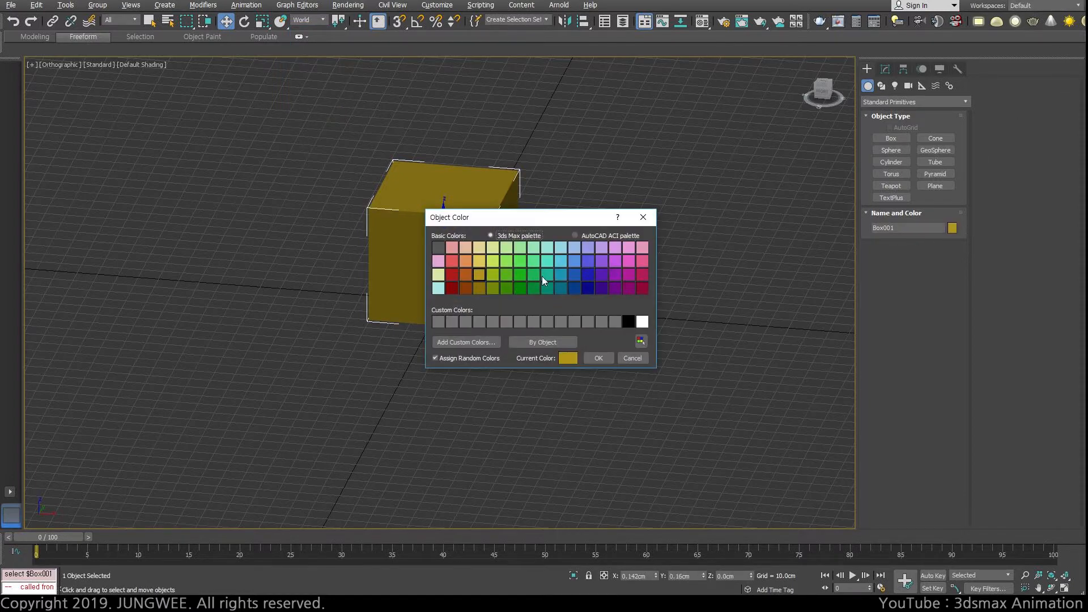
left_click(477, 261)
left_click(593, 353)
left_click(543, 302)
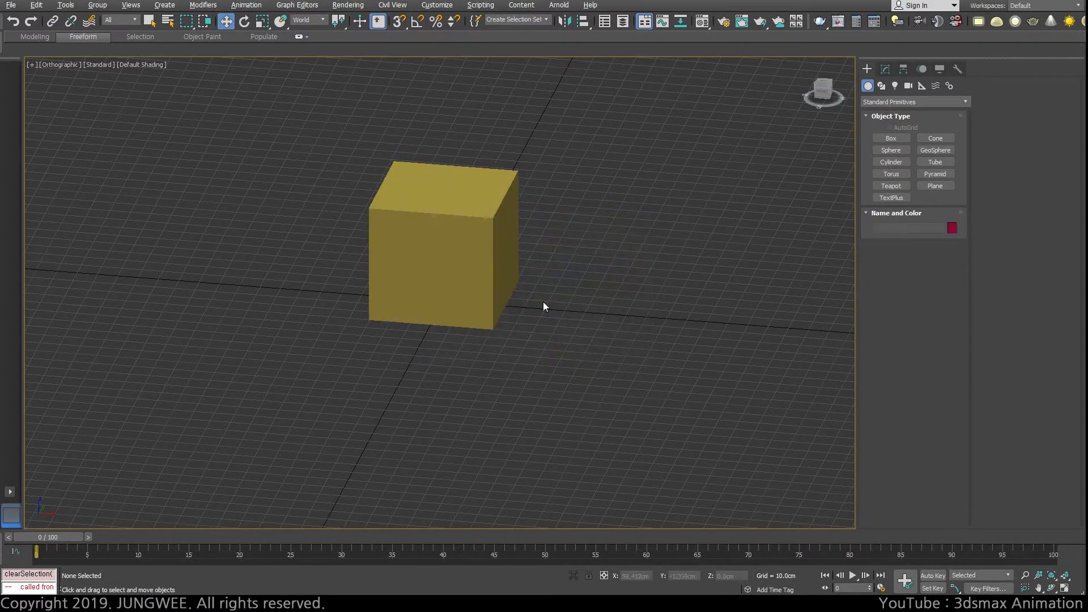
Step: Hide the viewport grid and shift the box slightly to about X 0.82 cm, Y -0.4 cm
key("g")
left_click(469, 235)
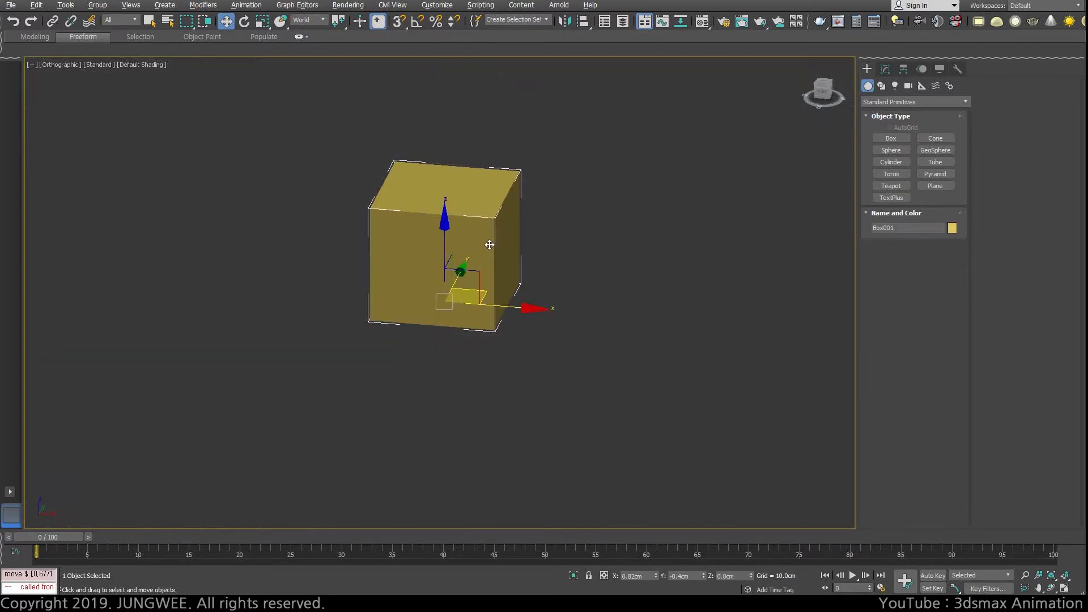
middle_click_drag(496, 264, 494, 263, "alt")
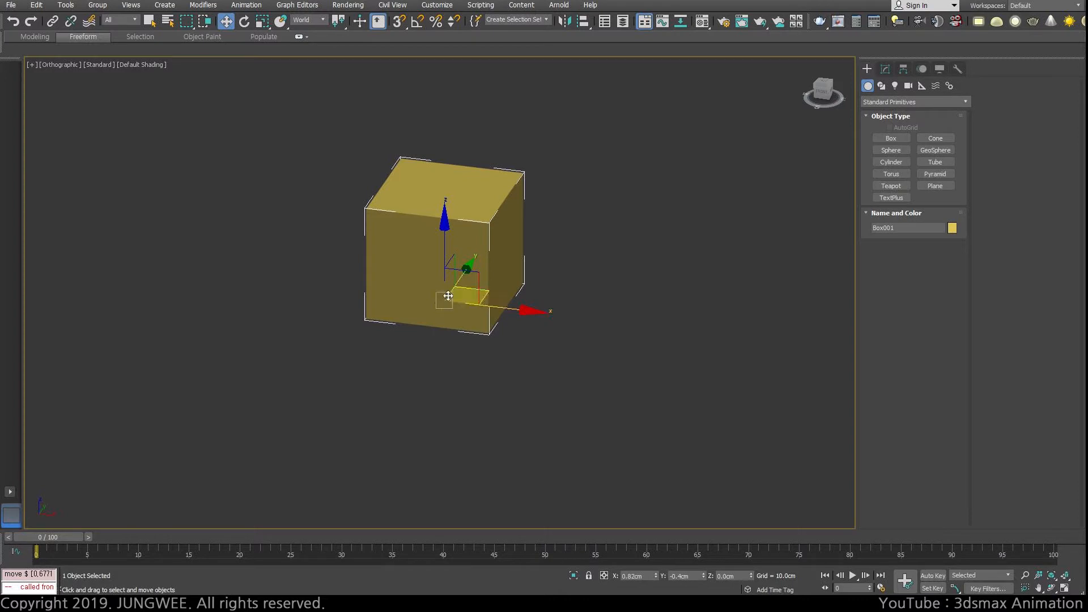
Step: Try rotating the box in the View coordinate system, undo the rotation and return to the Move tool
key("e")
left_click_drag(448, 289, 416, 210)
key("w")
key("ctrl+z")
key("e")
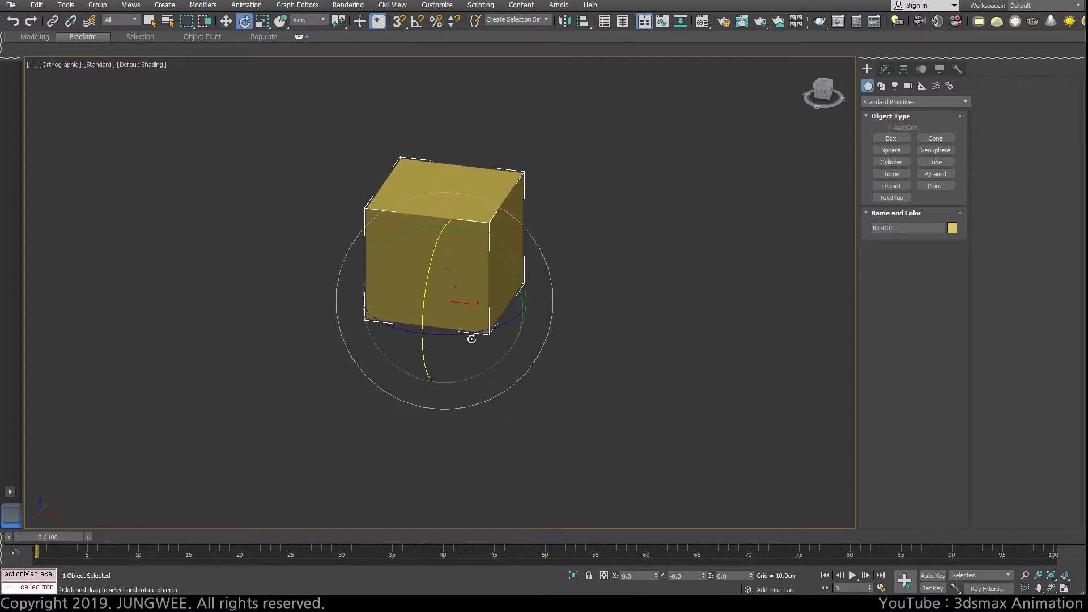
left_click_drag(469, 336, 486, 315)
key("w")
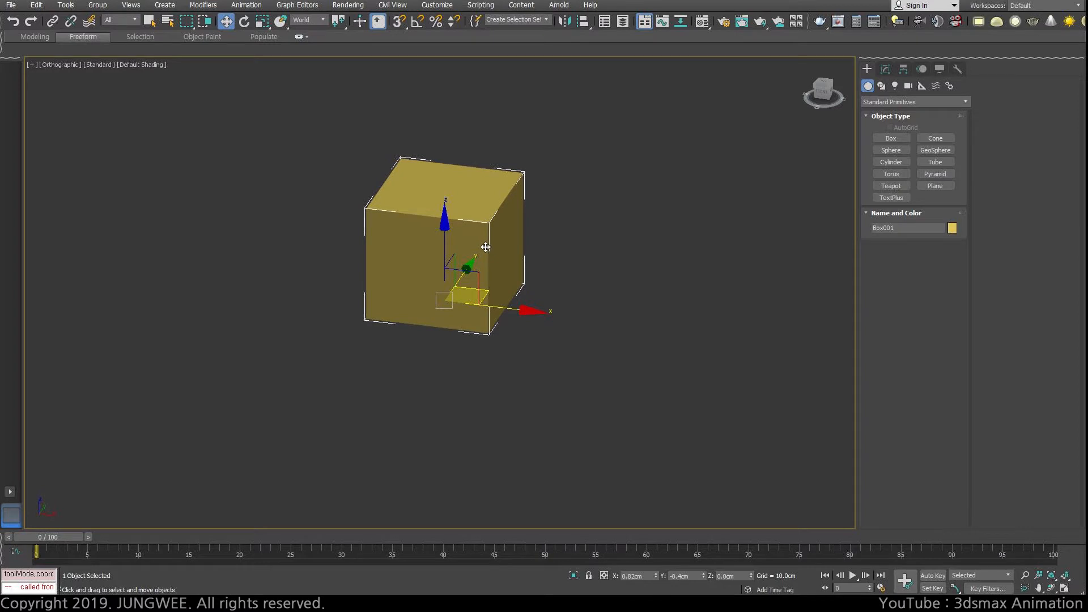
key("e")
left_click_drag(488, 245, 526, 311)
key("ctrl+z")
key("w")
Step: Show the grid again and inspect the box in front and perspective views, ending in an angled orthographic view
key("f")
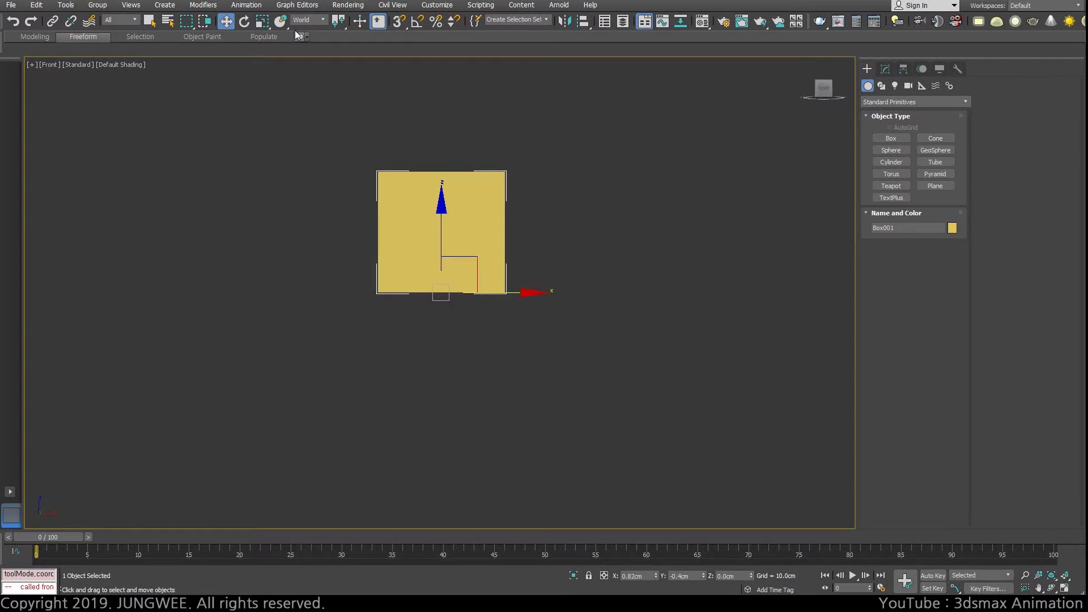
middle_click_drag(528, 205, 472, 280)
key("g")
scroll(428, 277, "up", 2)
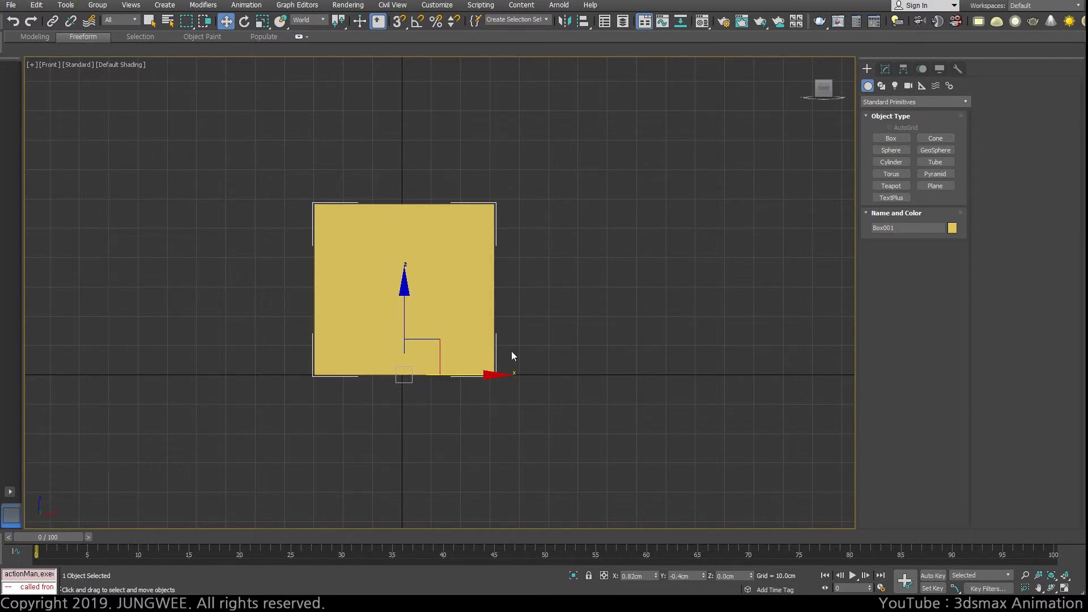
middle_click_drag(512, 356, 291, 440, "alt")
key("f")
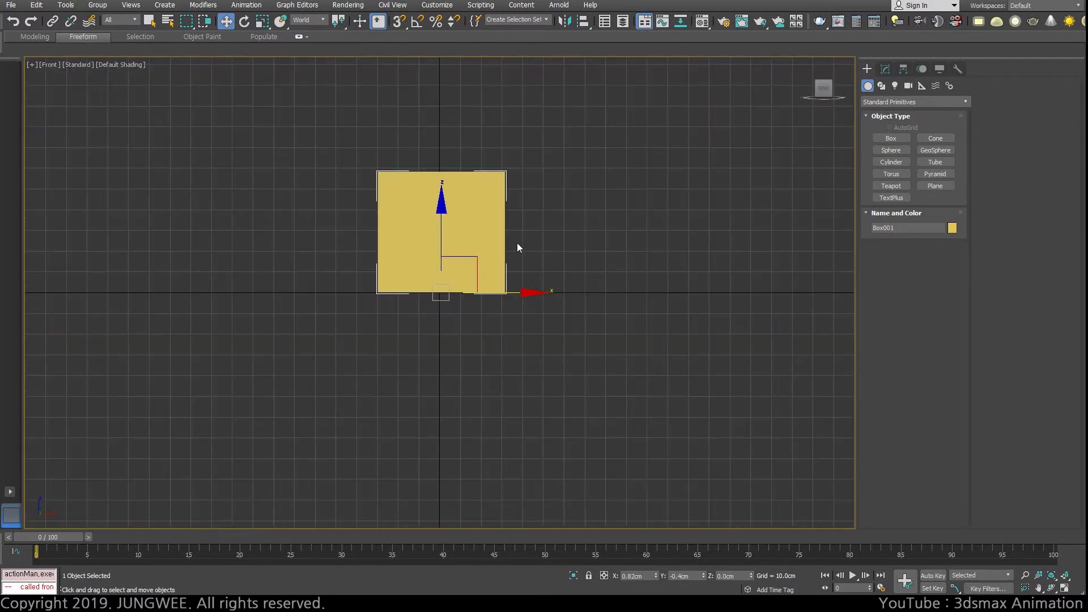
key("p")
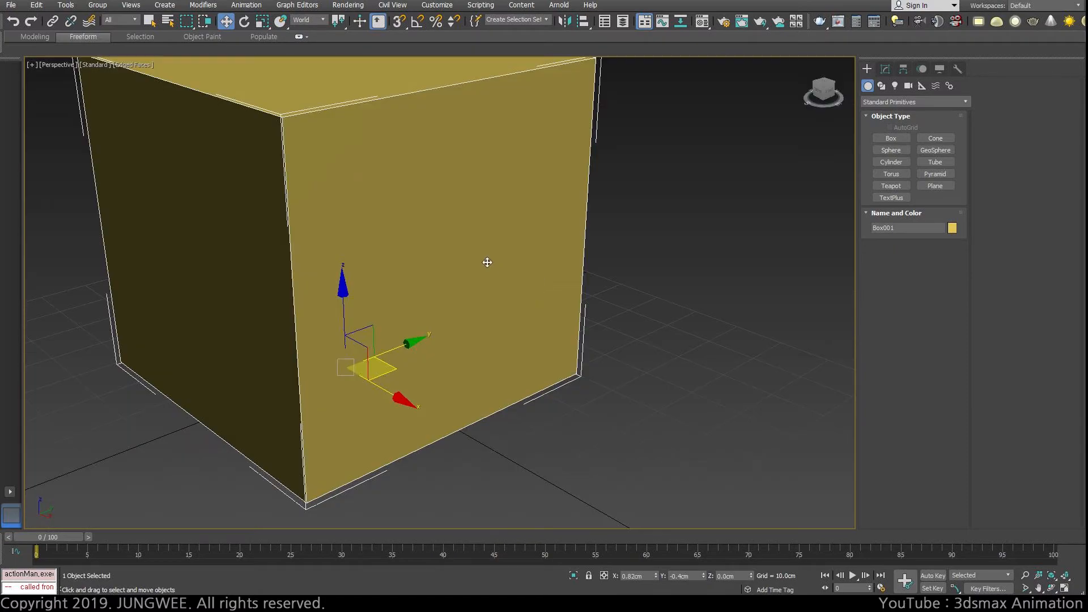
scroll(486, 262, "down", 4)
key("f")
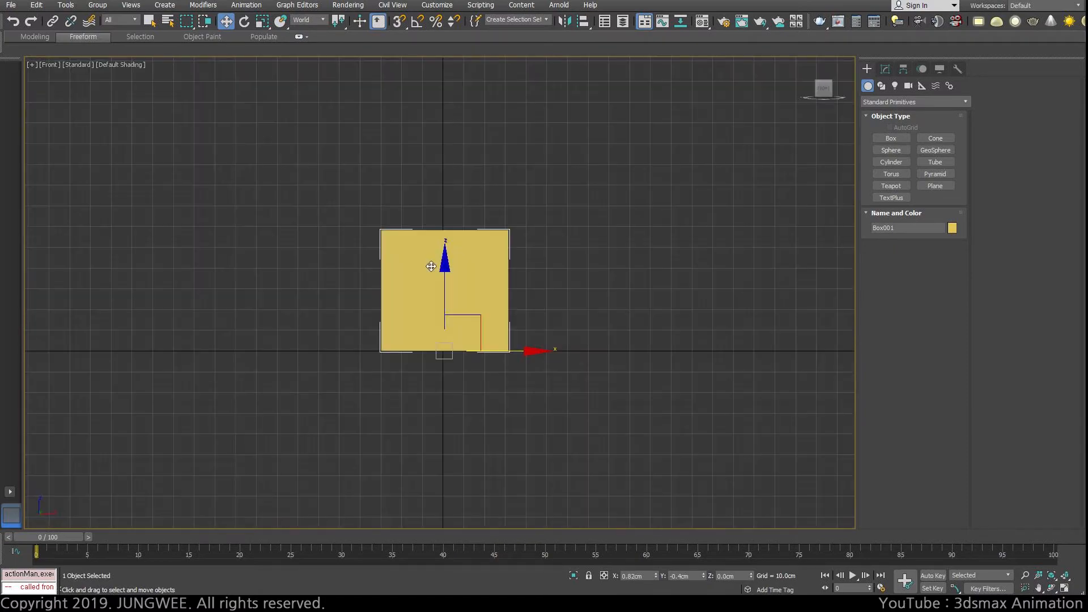
middle_click_drag(498, 287, 461, 319, "alt")
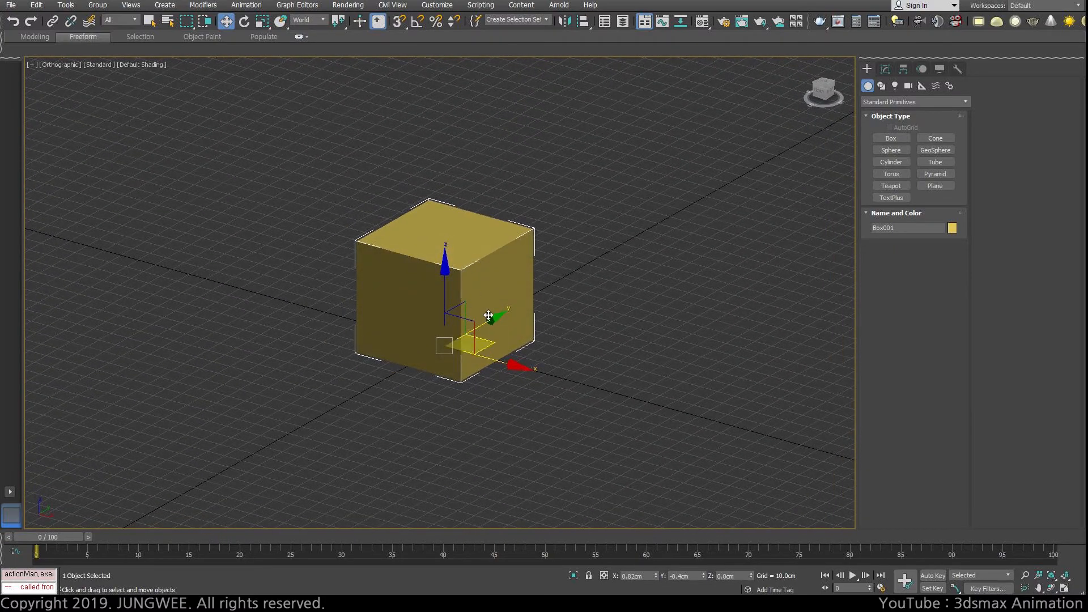
scroll(499, 289, "up", 2)
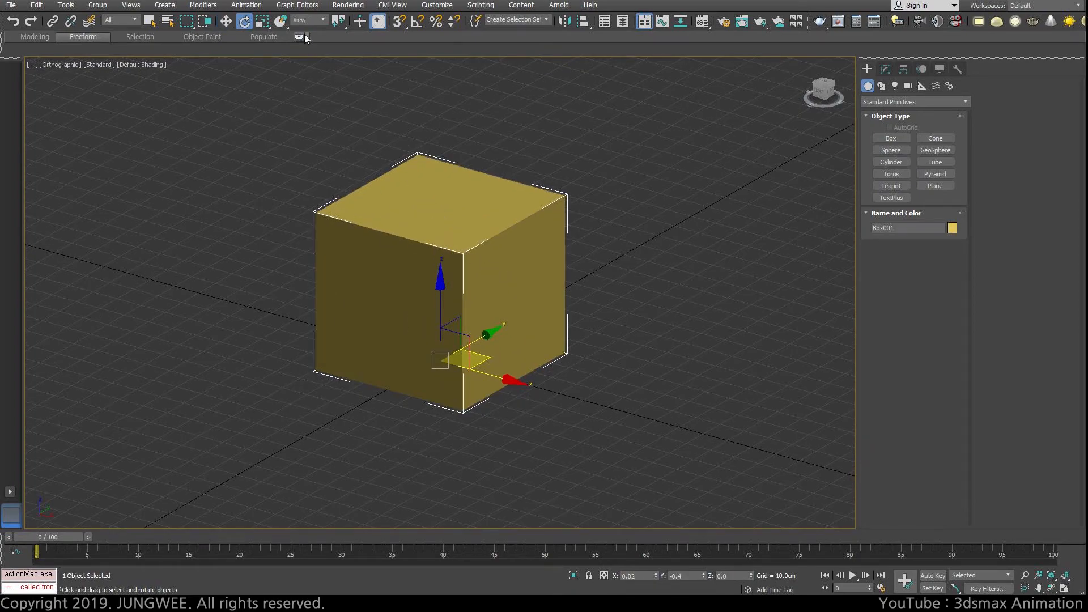
Step: Set the Rotate tool's reference coordinate system to World and compare its axes with those of the Move tool
key("e")
left_click(307, 19)
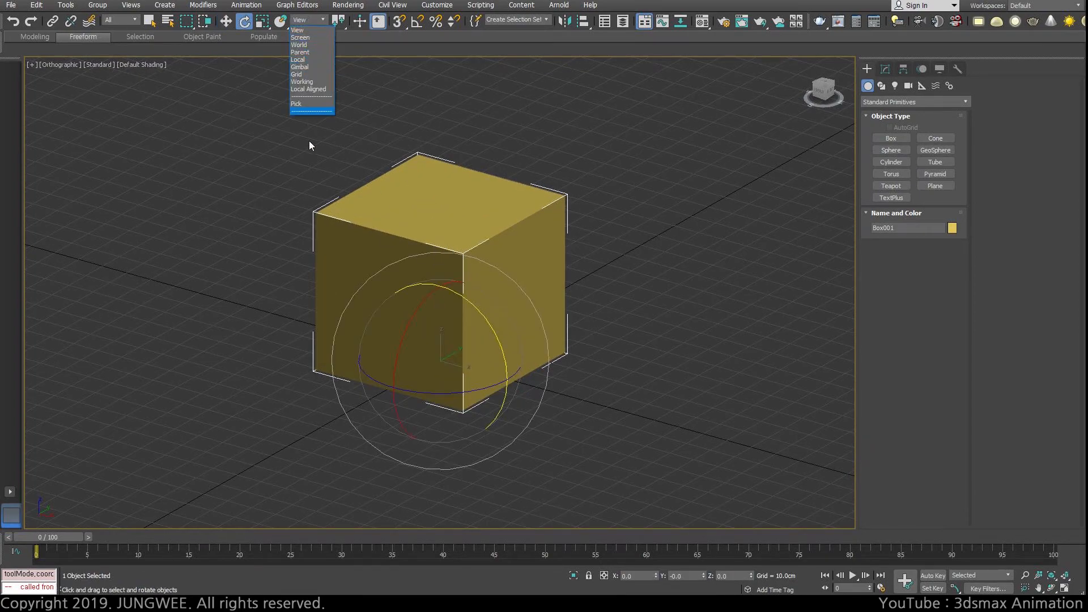
left_click(301, 45)
key("w")
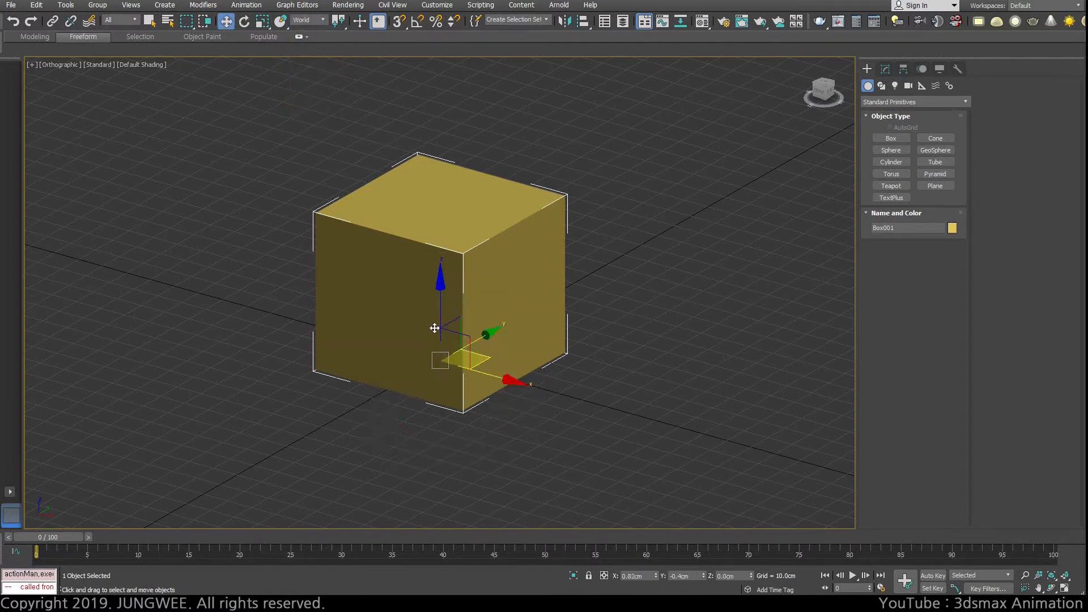
key("e")
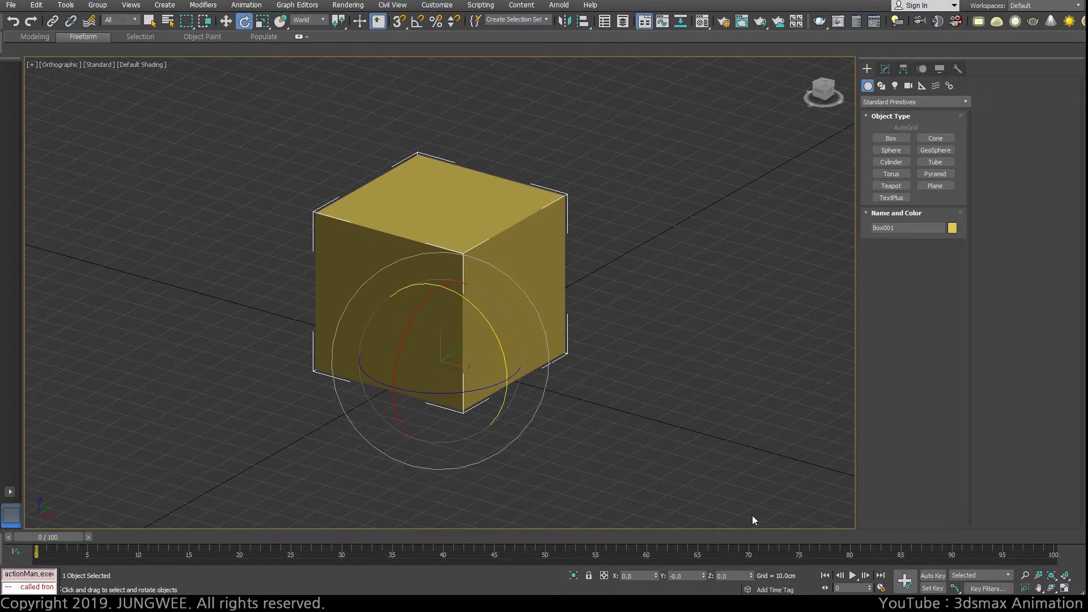
key("w")
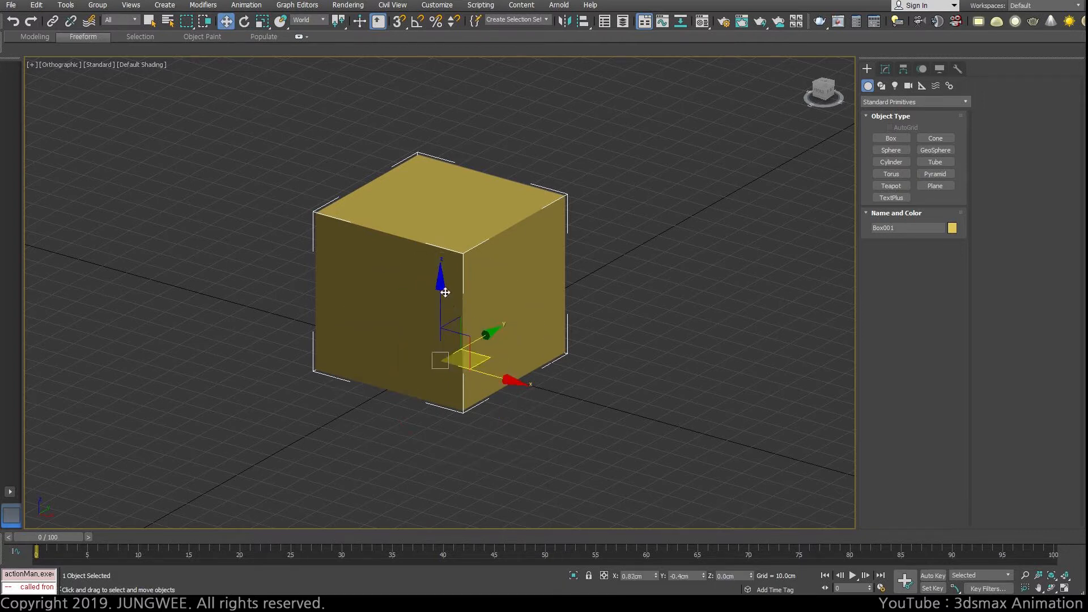
Step: Try rotating the box about the world Z axis, undo the rotation and return to the Move tool
key("e")
left_click_drag(434, 394, 457, 390)
key("w")
left_click(246, 22)
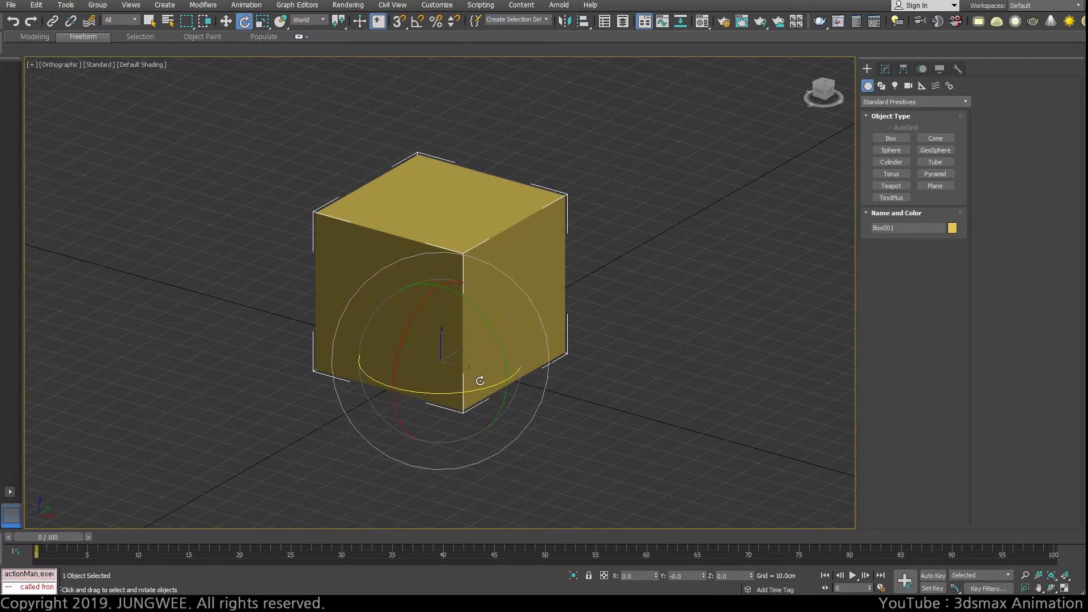
key("w")
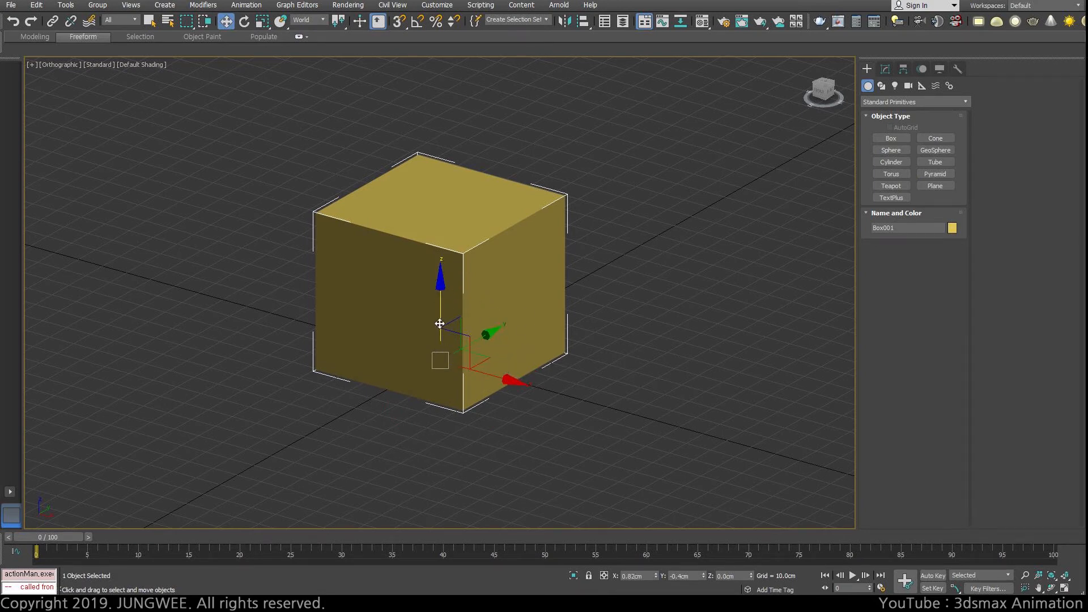
left_click(244, 21)
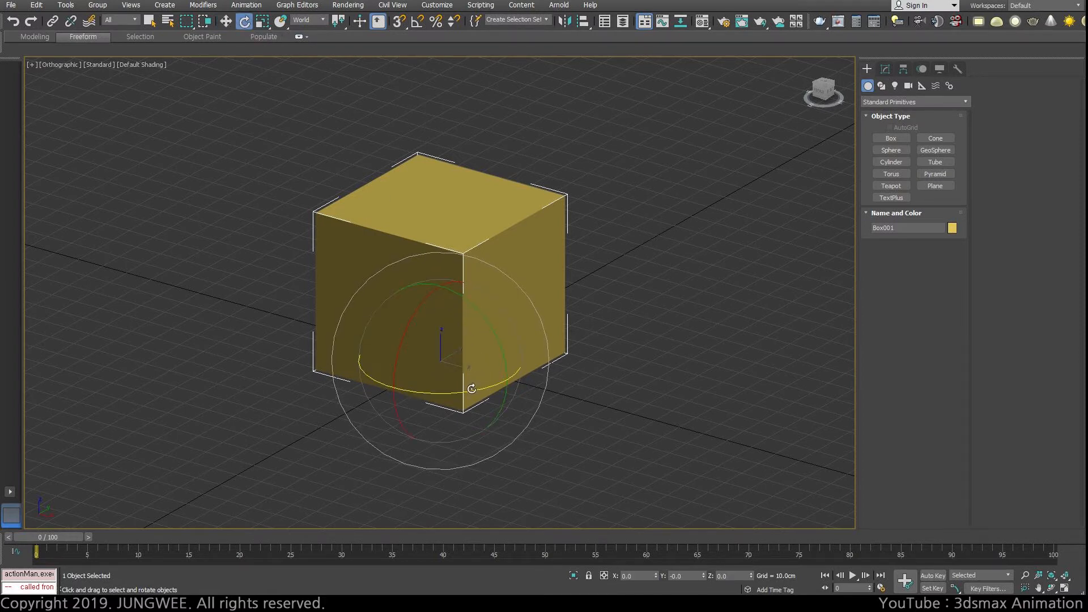
left_click_drag(474, 387, 422, 395)
key("ctrl+z")
key("w")
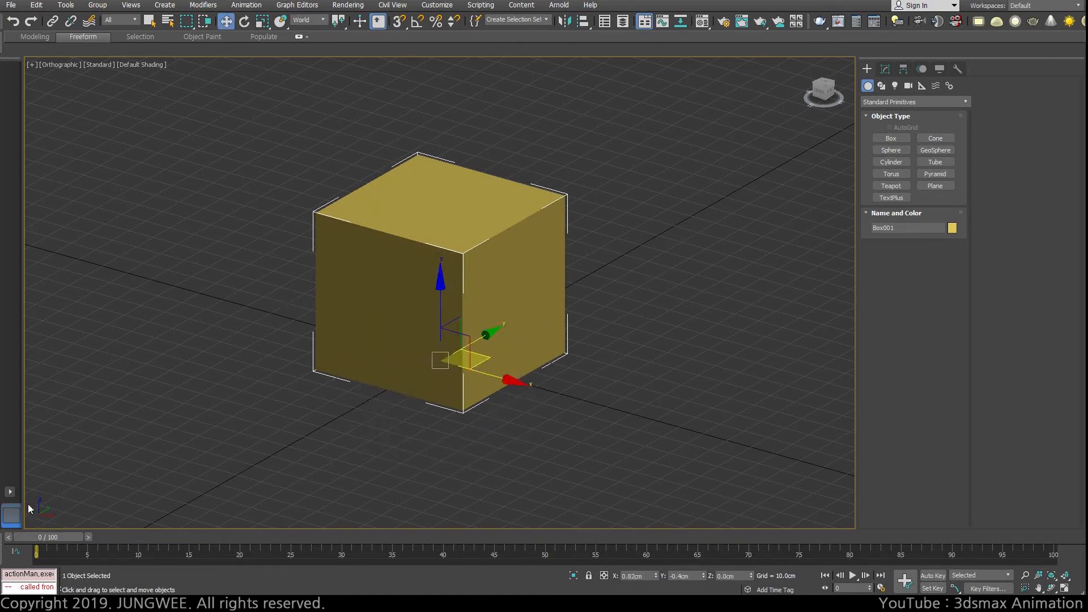
Step: Set the Rotate tool's reference coordinate system to Screen, then try rotating the box about the screen axes and undo each rotation
key("e")
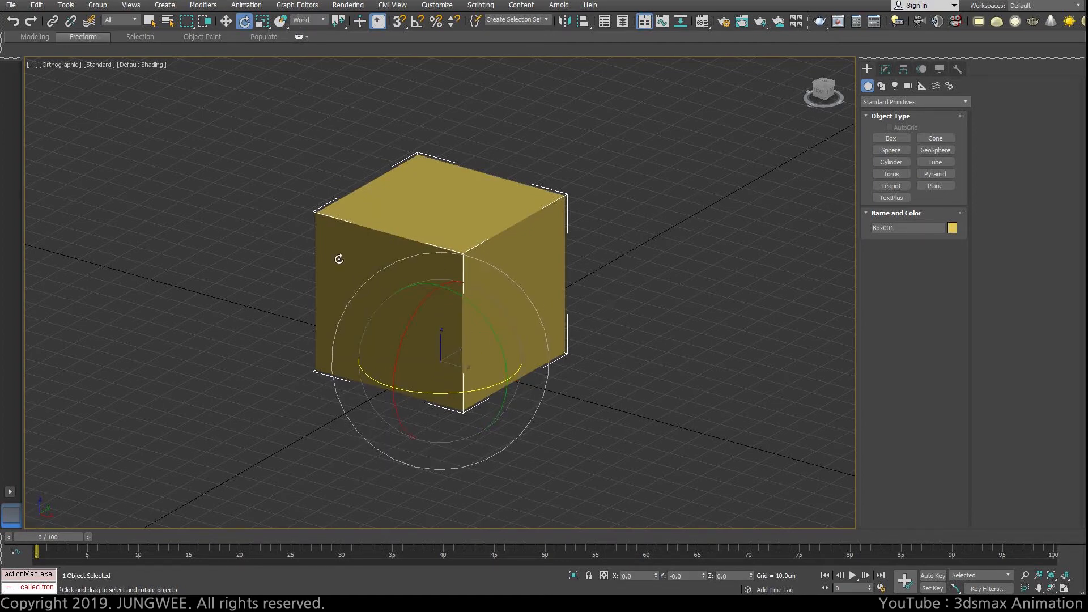
left_click(300, 24)
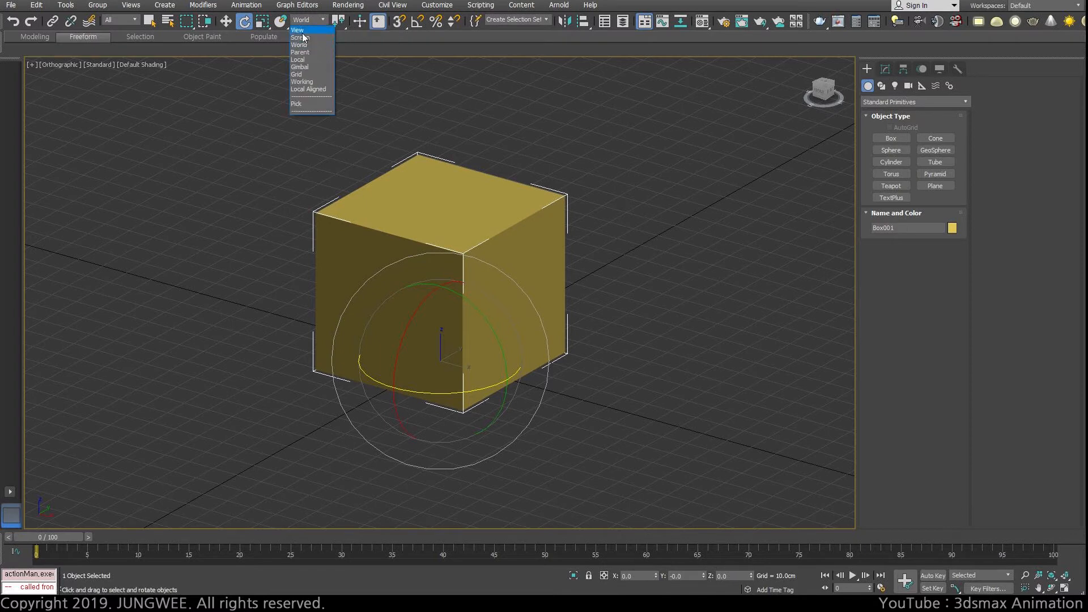
left_click(305, 38)
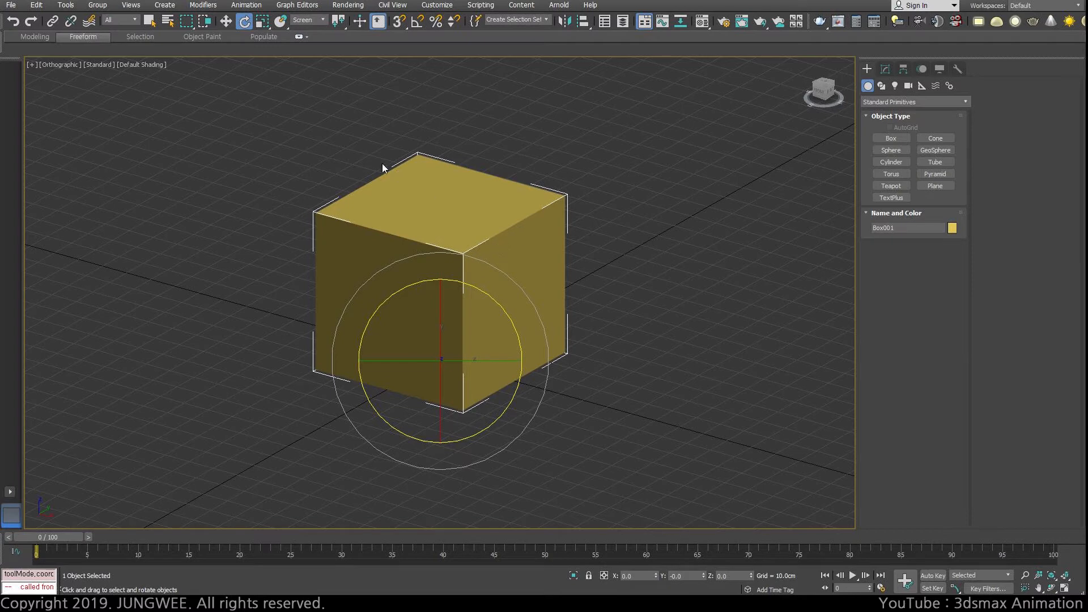
left_click_drag(503, 381, 557, 357)
key("ctrl+z")
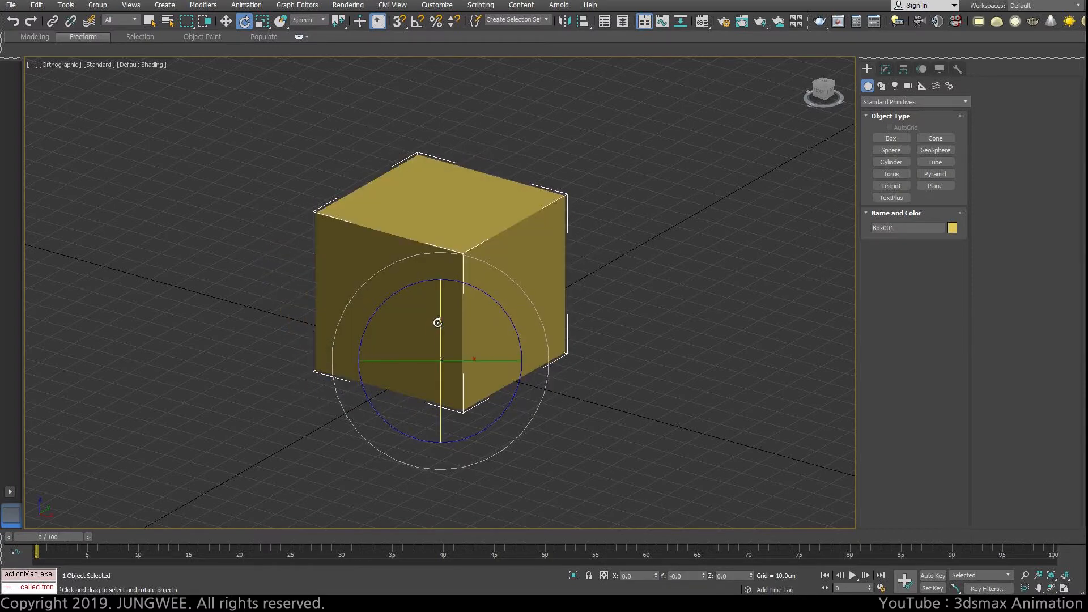
left_click_drag(440, 323, 440, 392)
key("ctrl+z")
middle_click_drag(570, 372, 643, 312, "alt")
middle_click_drag(732, 370, 580, 380, "alt")
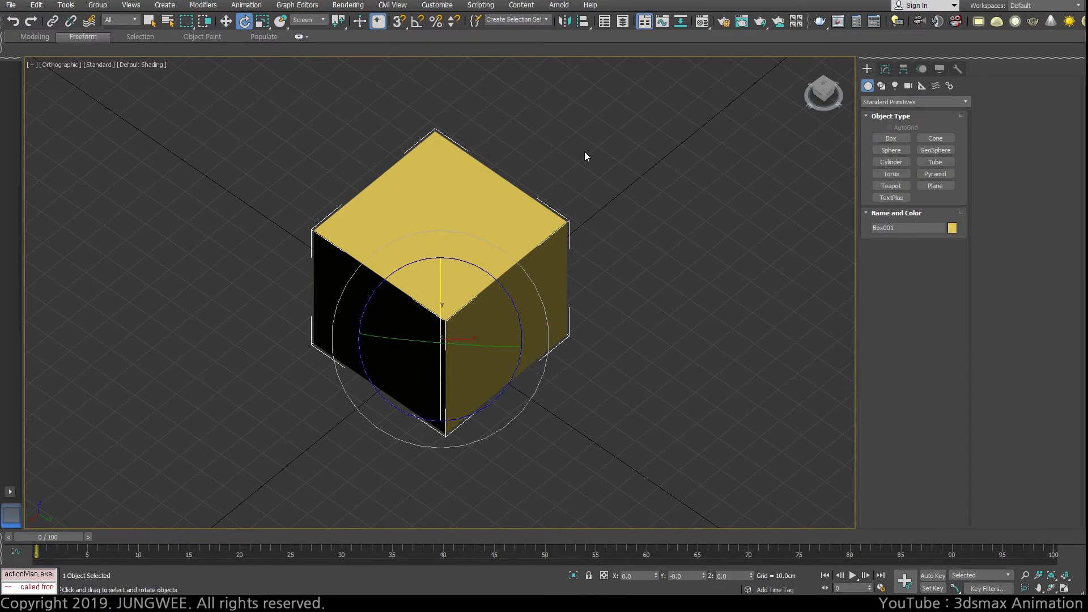
Step: Switch the Rotate tool's reference coordinate system from Screen to View and return to the Move tool
left_click(323, 21)
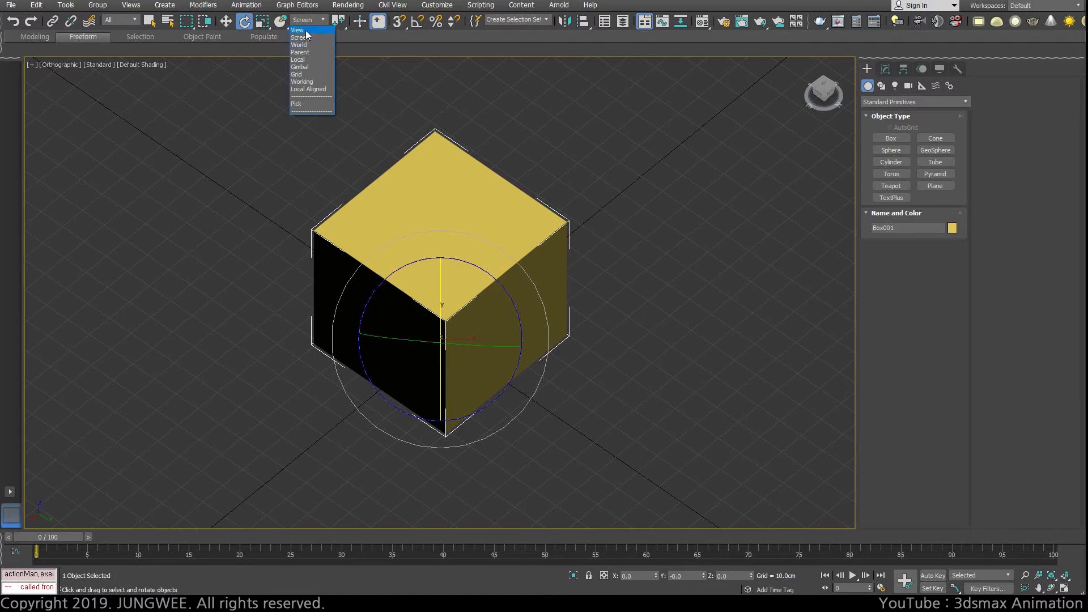
left_click(308, 45)
key("w")
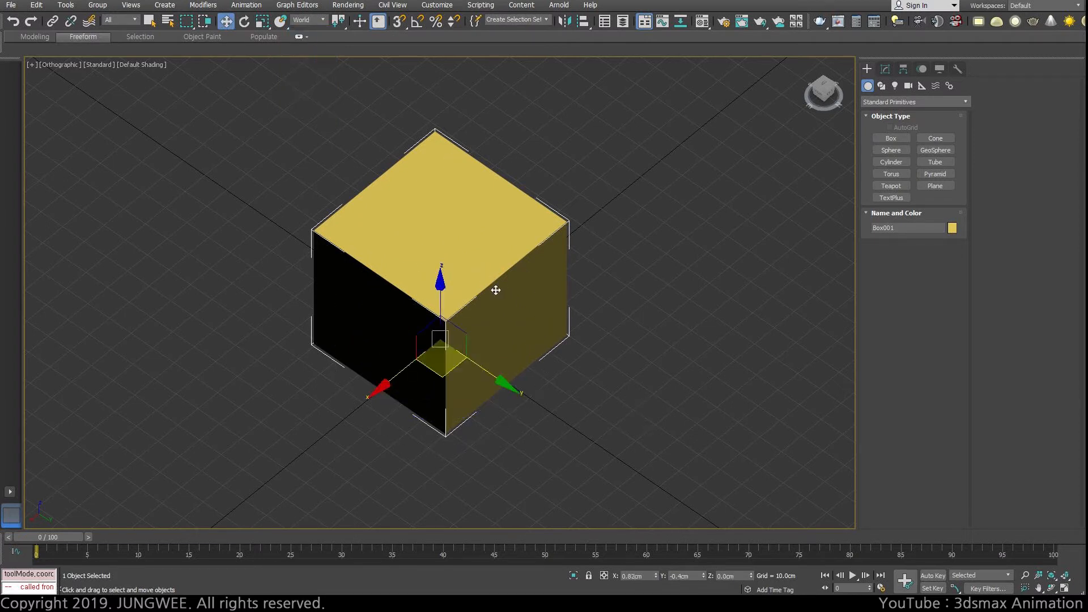
key("e")
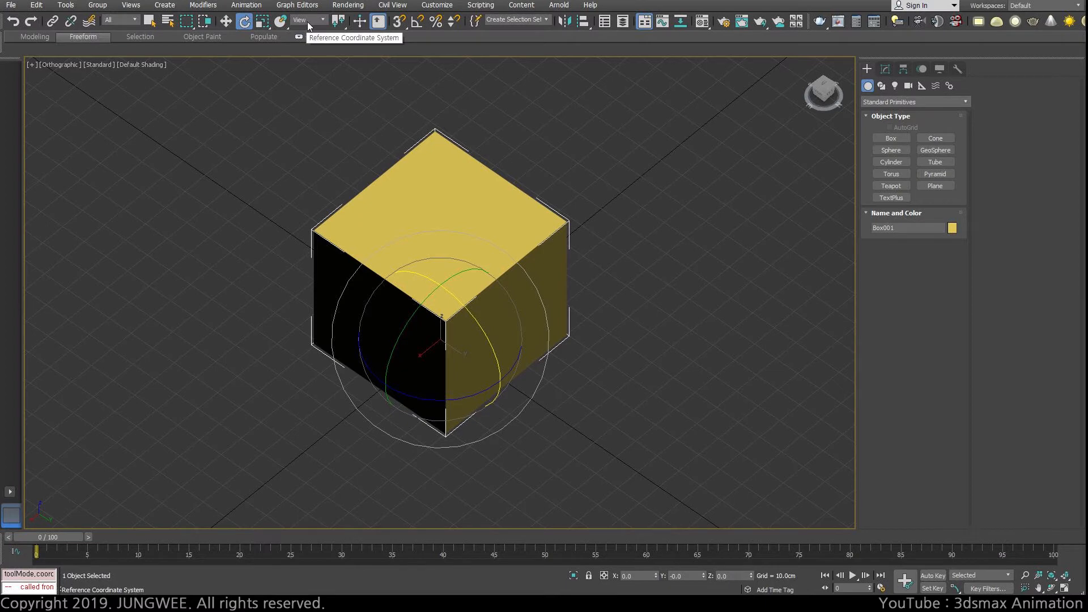
key("w")
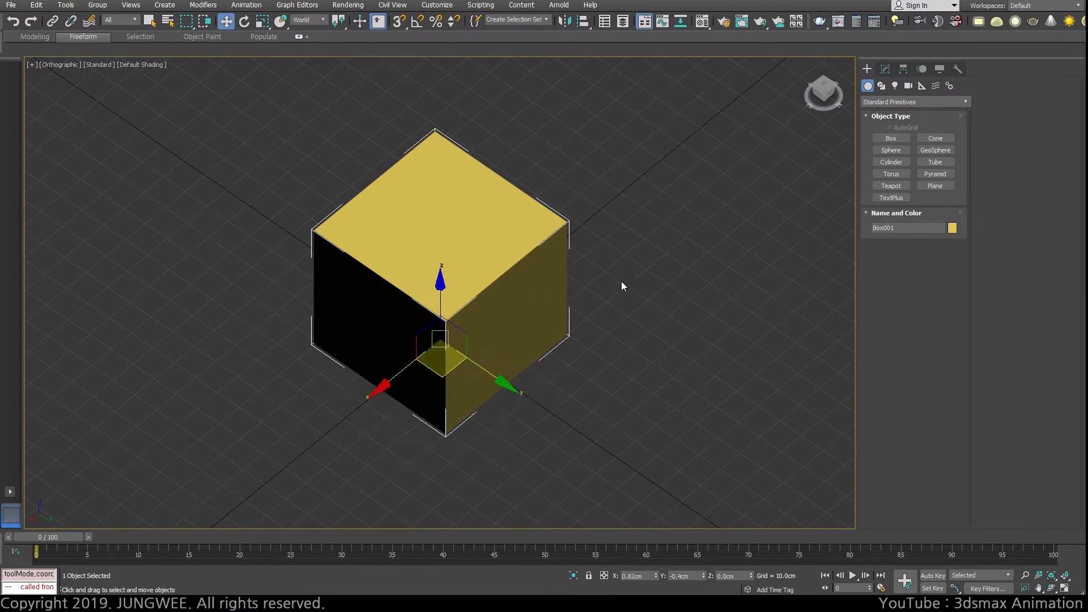
Step: Switch the Move tool's reference coordinate system to View, World and Screen in turn, and end on View
left_click(306, 20)
left_click(309, 32)
left_click(308, 23)
left_click(313, 47)
left_click(309, 20)
left_click(309, 40)
left_click(304, 21)
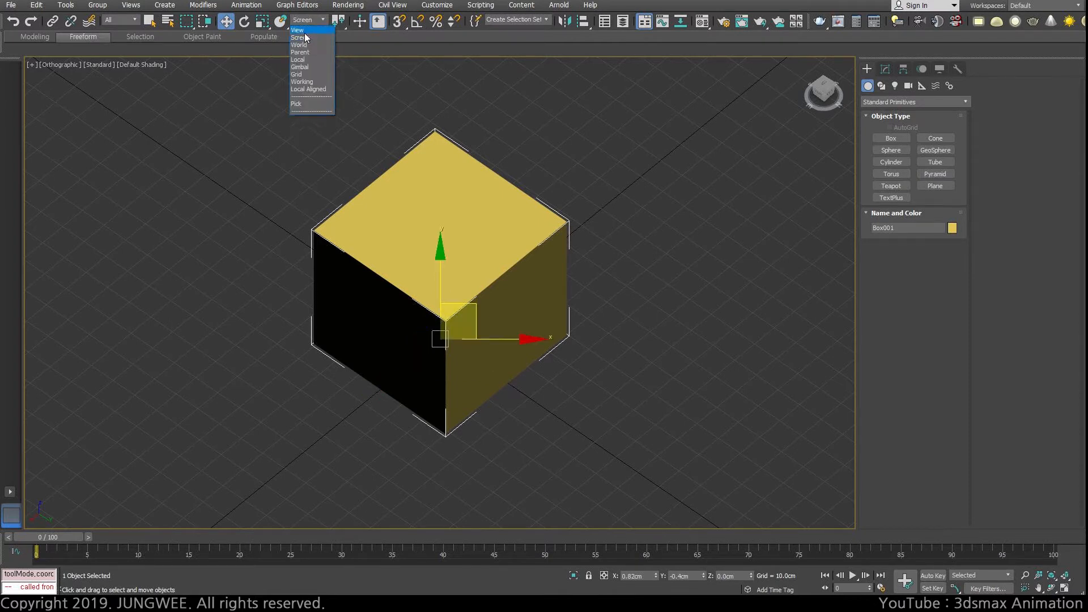
left_click(304, 33)
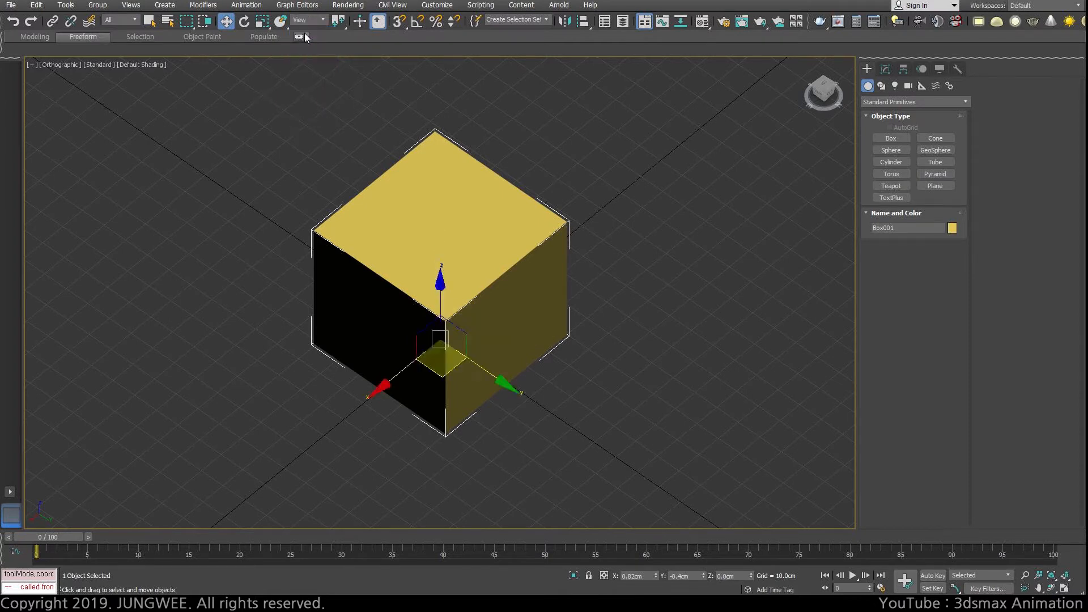
Step: Switch to the Front view and compare the Rotate and Move axes in the View coordinate system
left_click(242, 24)
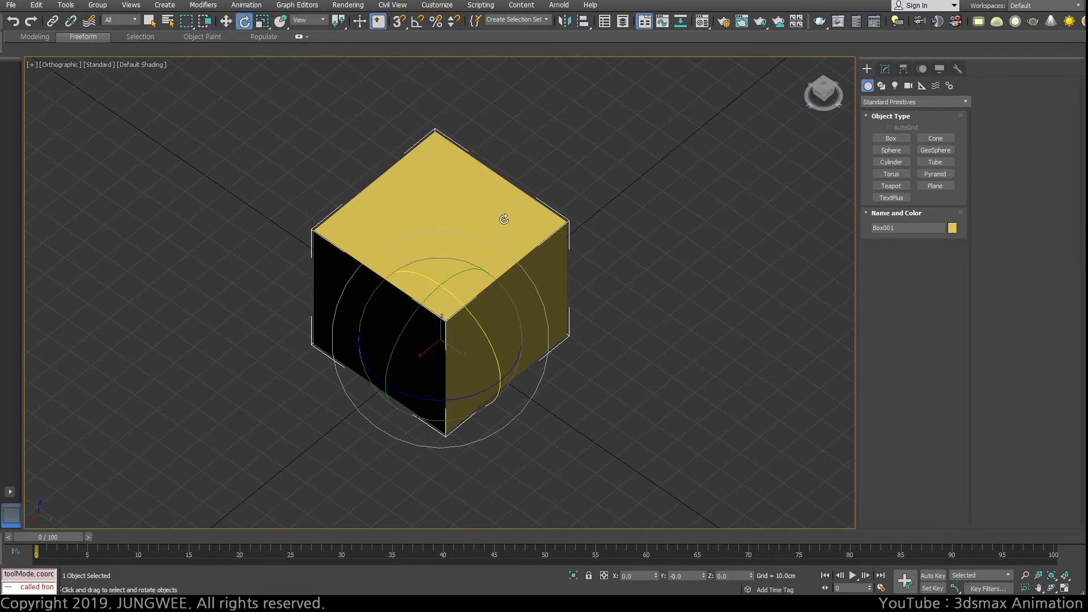
key("f")
key("w")
key("e")
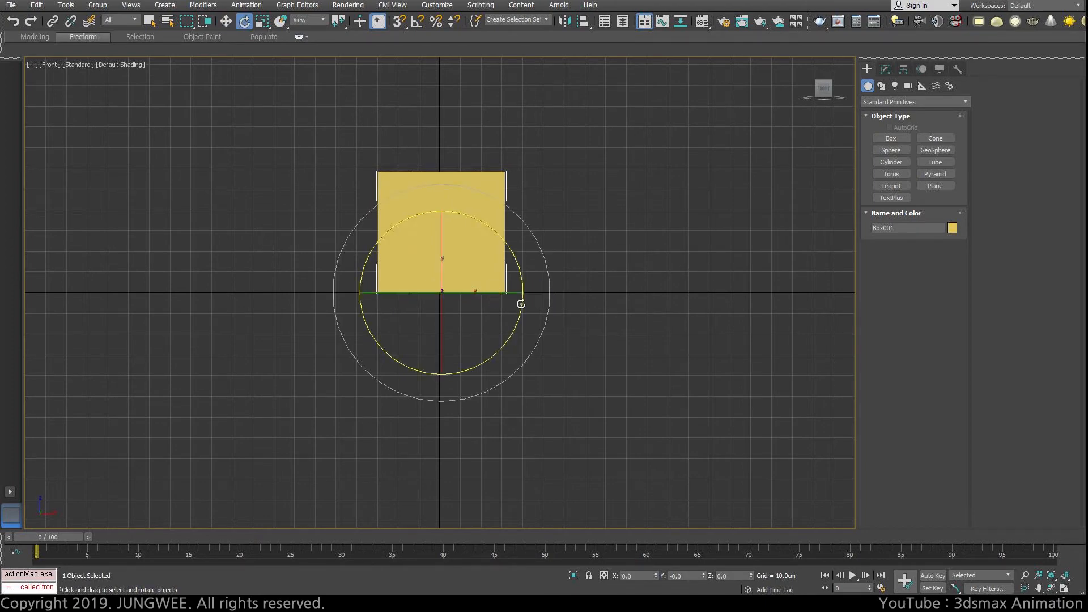
key("w")
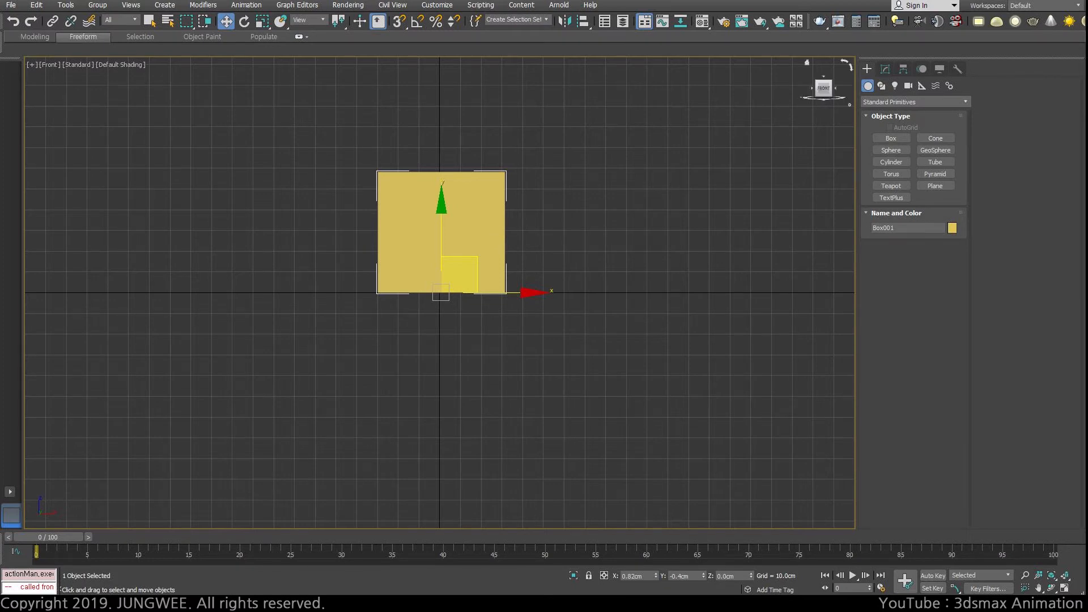
left_click(324, 21)
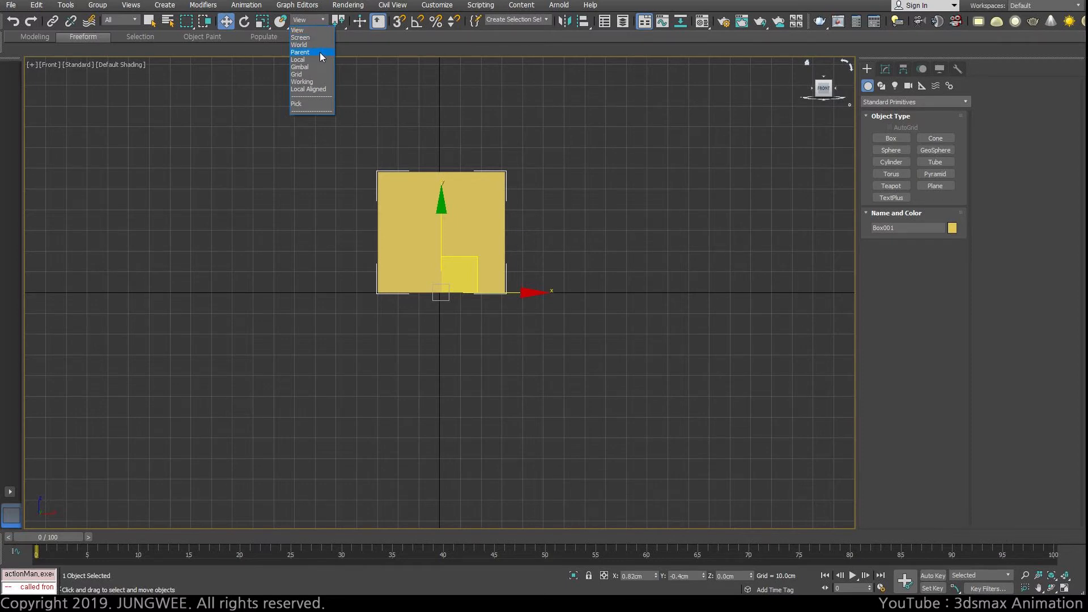
left_click(483, 108)
Step: Clone the box about 97 cm above the original, rotate the copy so it is tilted, and return to the Move tool
middle_click_drag(668, 101, 700, 229)
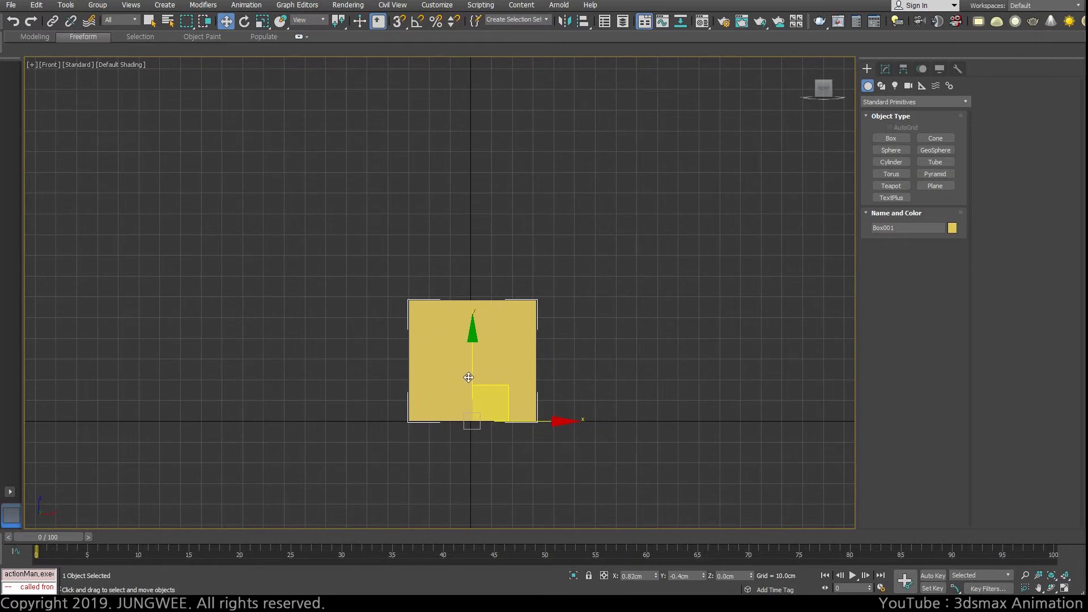
left_click_drag(471, 363, 504, 311, "shift")
left_click(553, 350)
scroll(505, 256, "down", 3)
key("e")
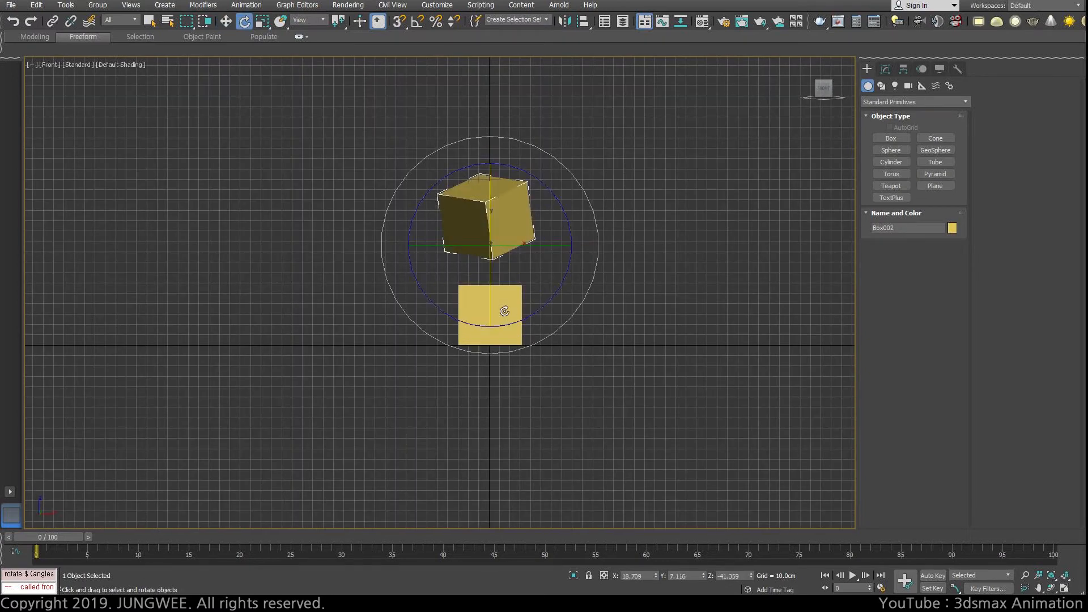
key("w")
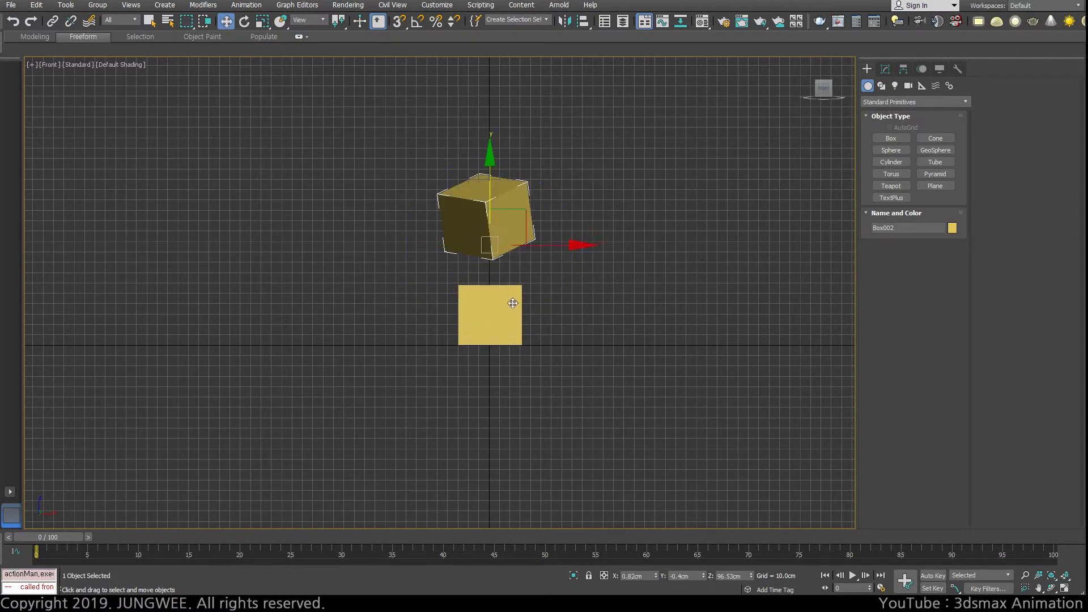
Step: Link the lower box to the tilted upper box so that the upper box becomes its parent
left_click(519, 299)
key("r")
key("e")
key("w")
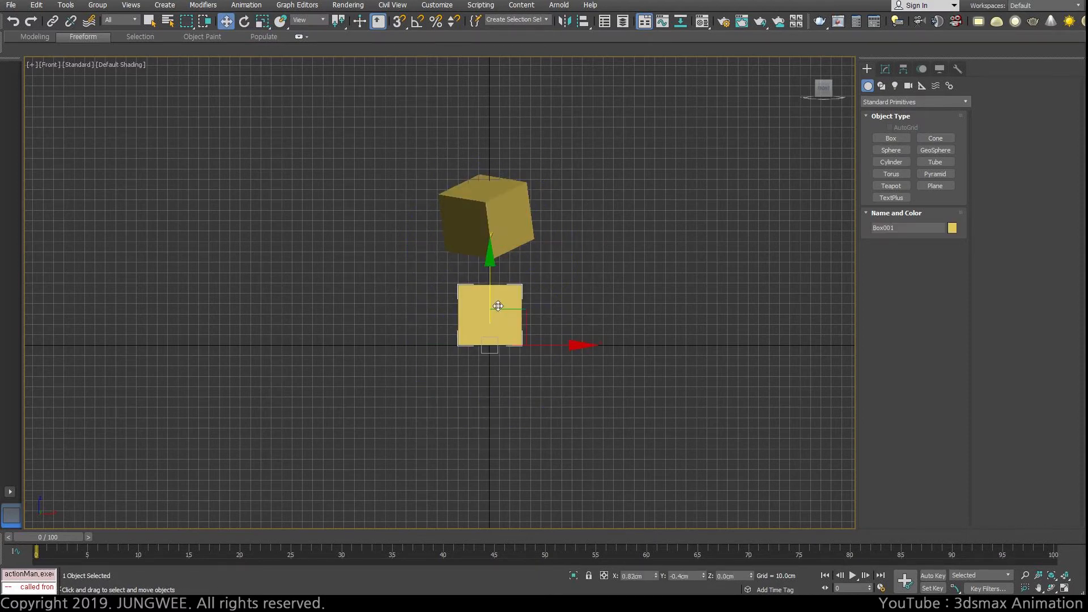
left_click(52, 21)
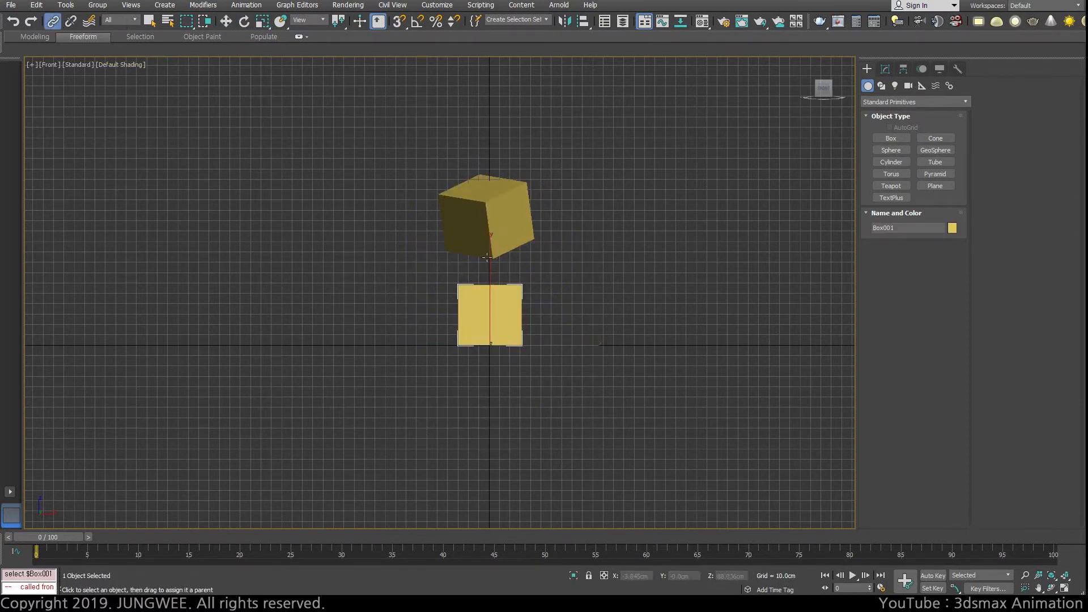
left_click_drag(502, 315, 512, 221)
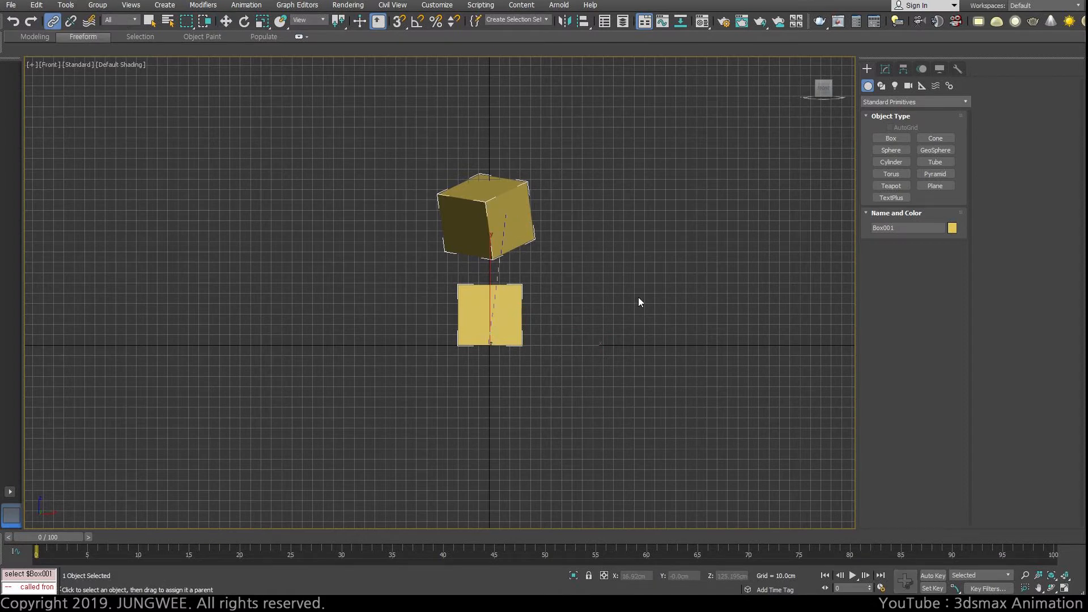
Step: Select the tilted parent box with the Move tool and set the reference coordinate system to World
key("w")
left_click(498, 214)
scroll(587, 278, "up", 2)
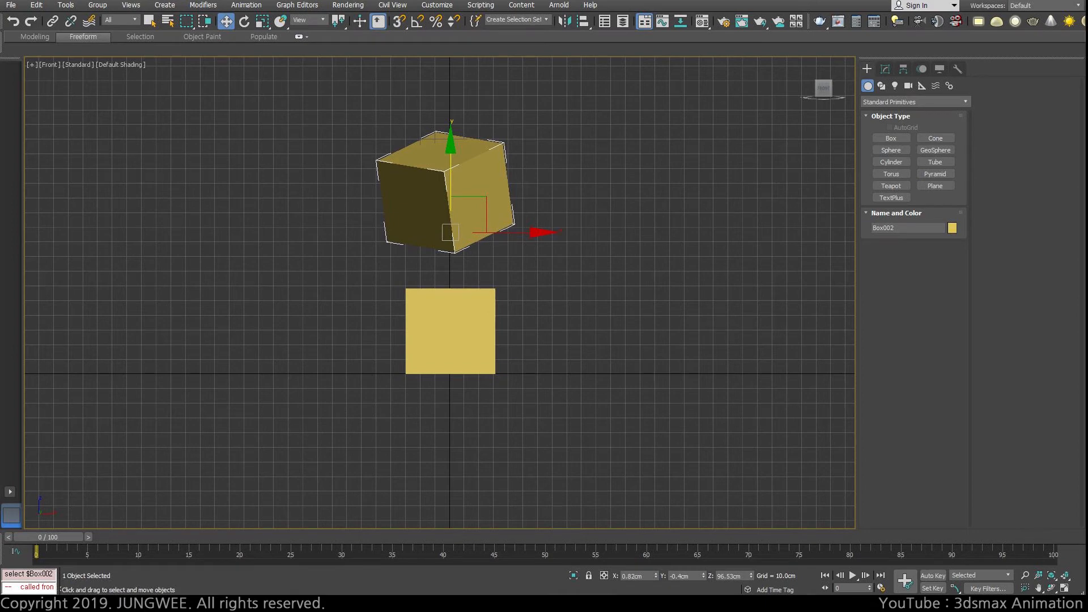
left_click(306, 20)
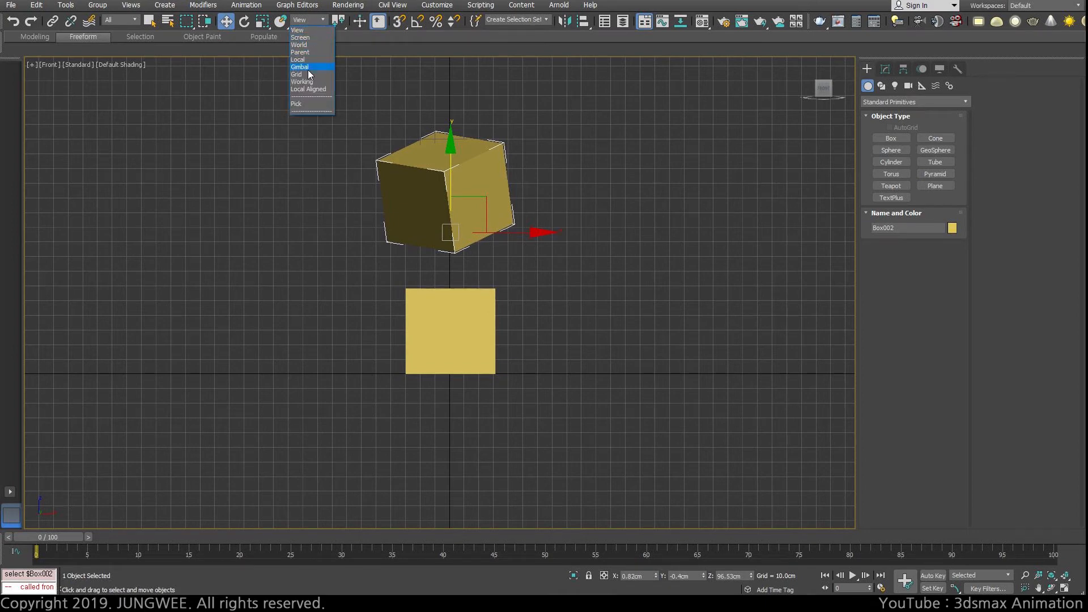
left_click(299, 45)
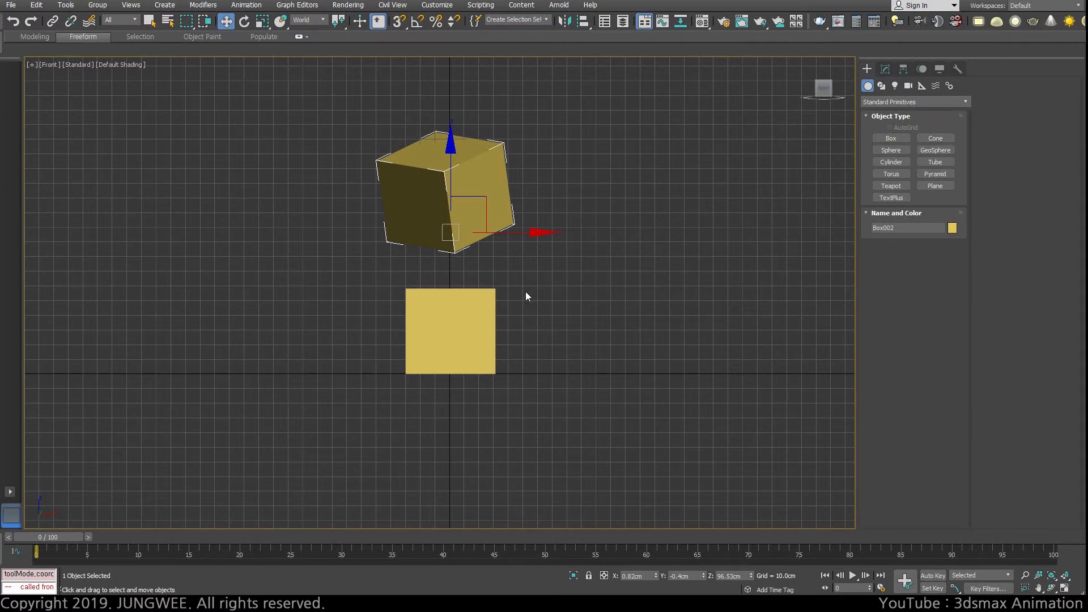
left_click(523, 226)
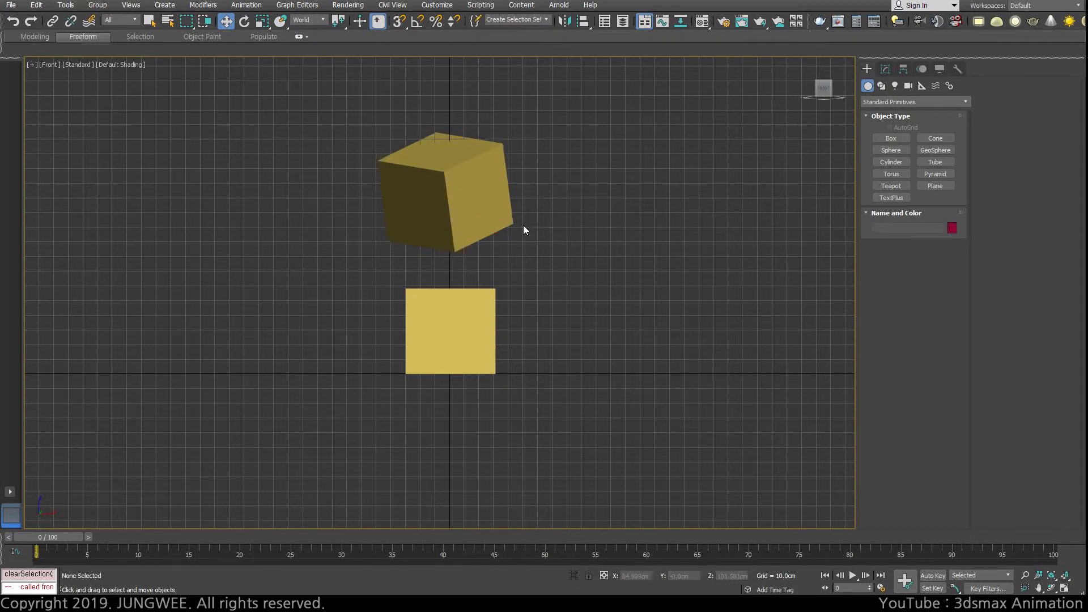
left_click(464, 216)
left_click(456, 310)
left_click(464, 216)
right_click(461, 214)
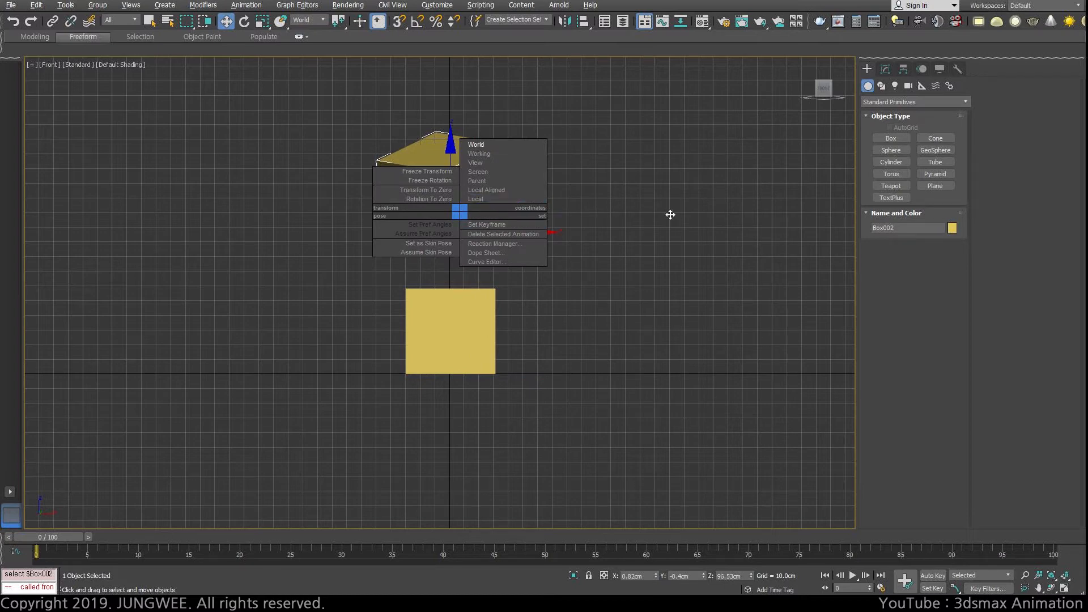
left_click(669, 215)
left_click(592, 405)
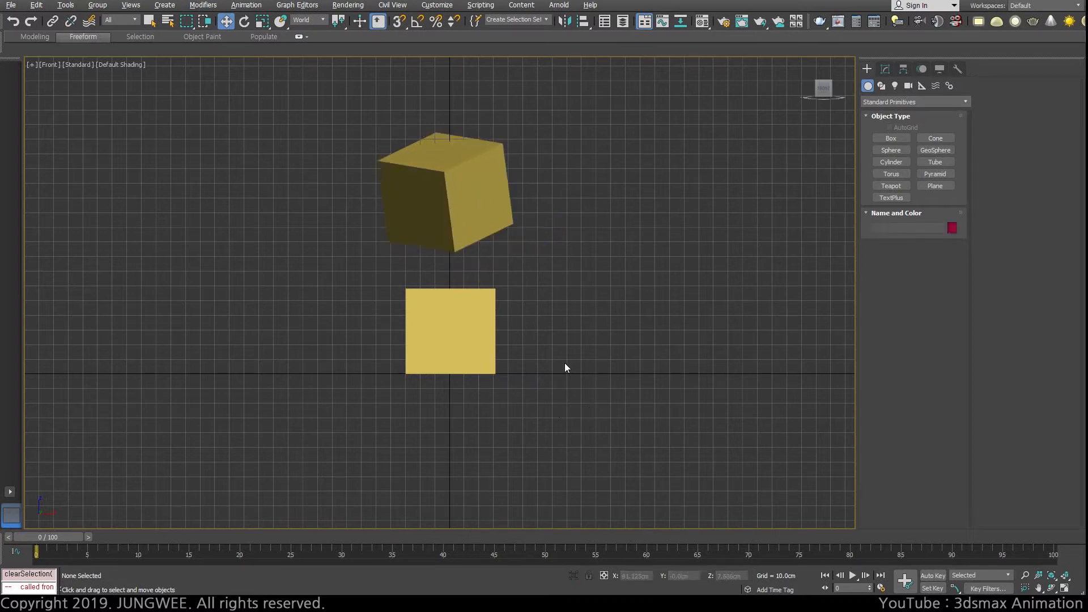
Step: Reset the lower box's world X and Y positions to 0 and open the Move Transform Type-In beside the boxes
left_click(452, 318)
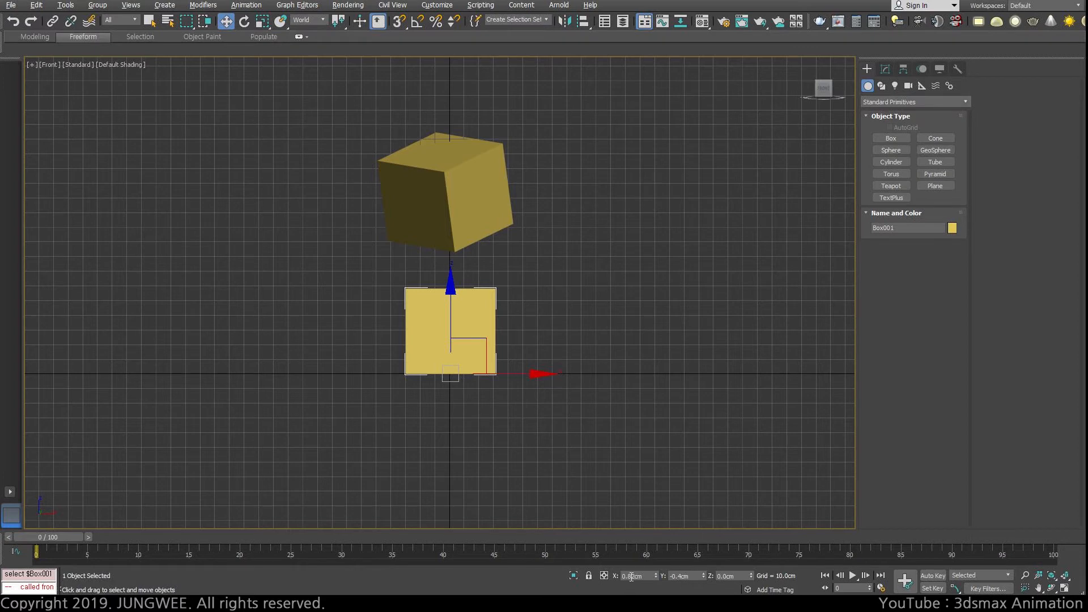
right_click(657, 579)
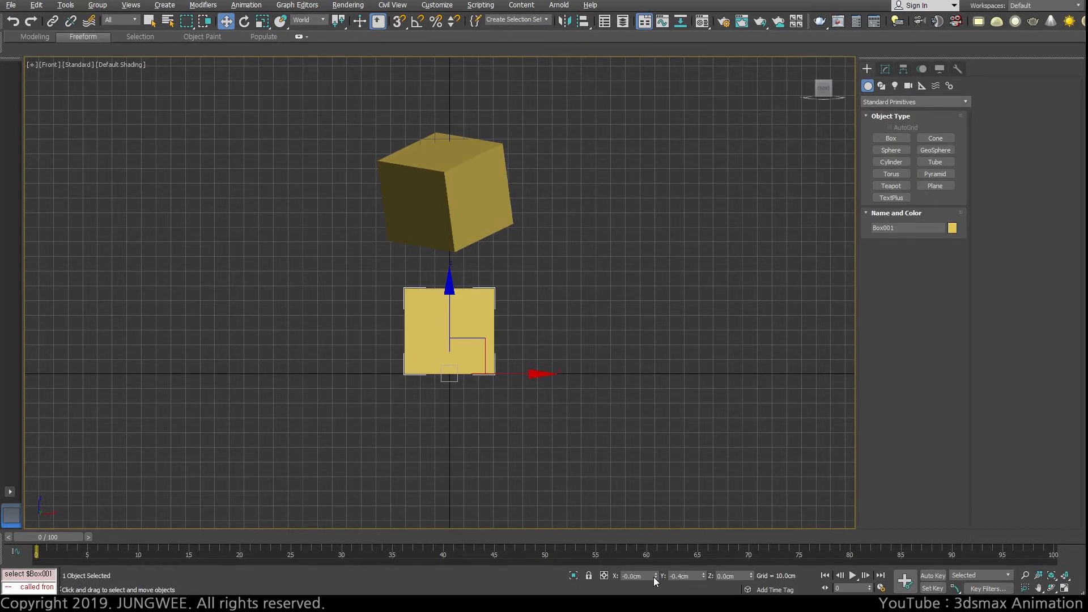
right_click(703, 577)
right_click(228, 26)
left_click_drag(282, 154, 241, 165)
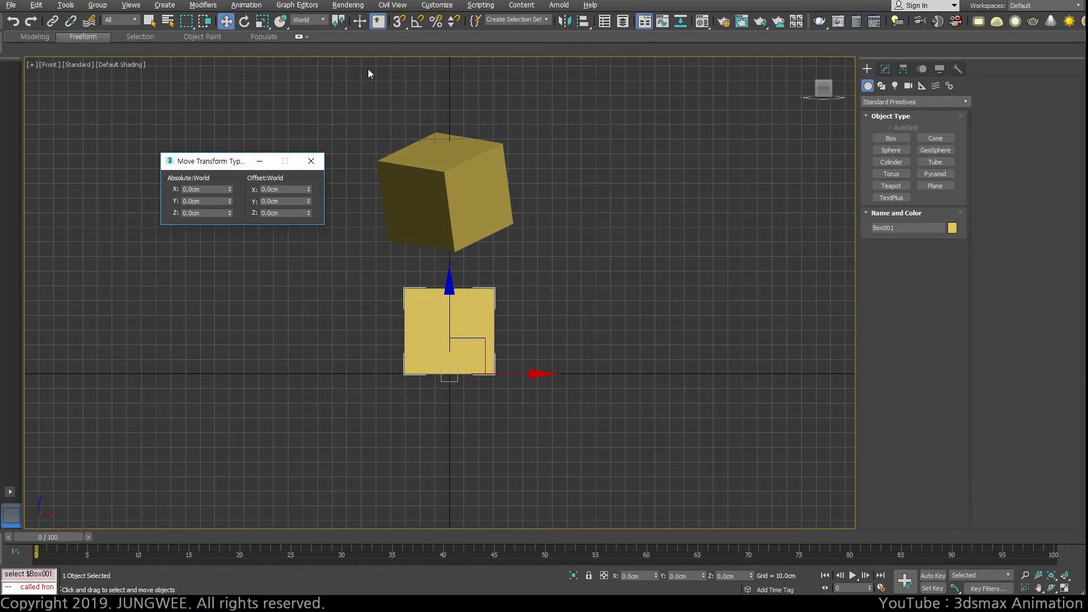
Step: Set the Move reference coordinate system to Parent, move the lower box to about X 55, Y -65, Z -70 cm, and examine its absolute coordinates
left_click(324, 20)
left_click(308, 52)
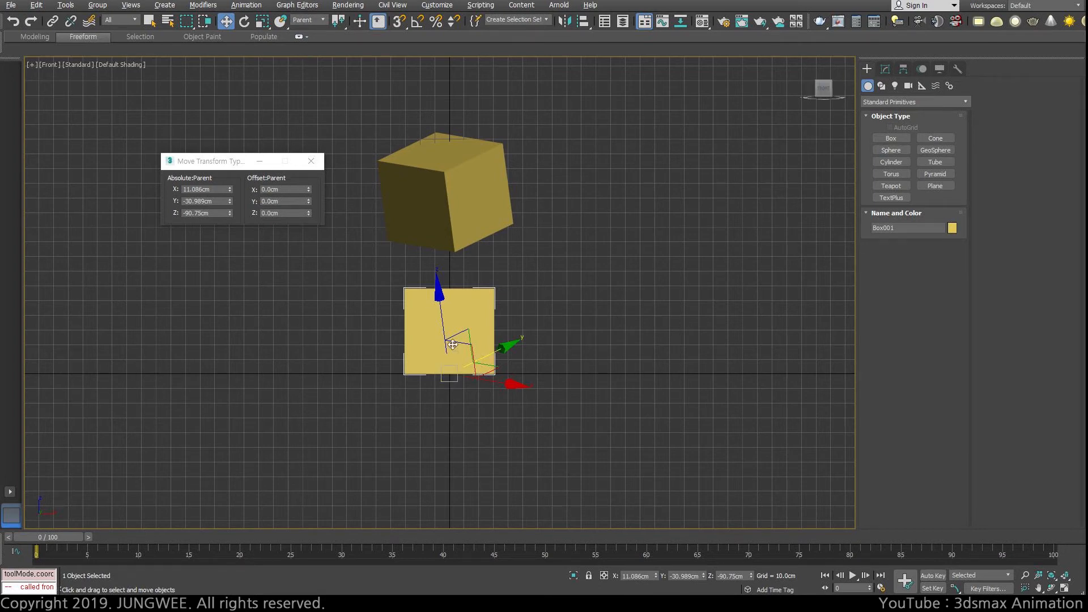
left_click_drag(453, 357, 482, 343)
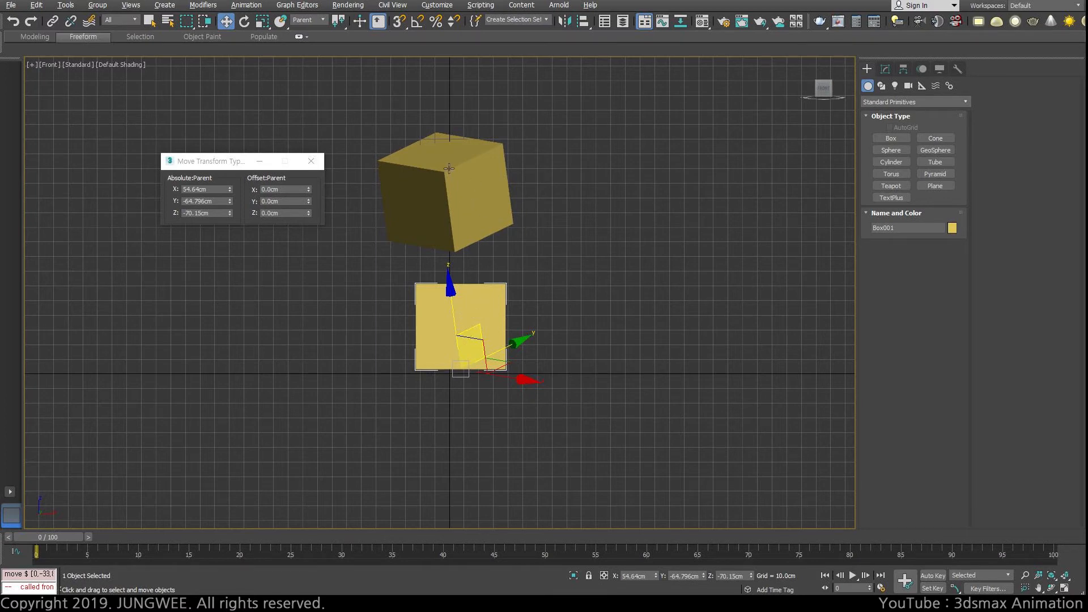
left_click(211, 189)
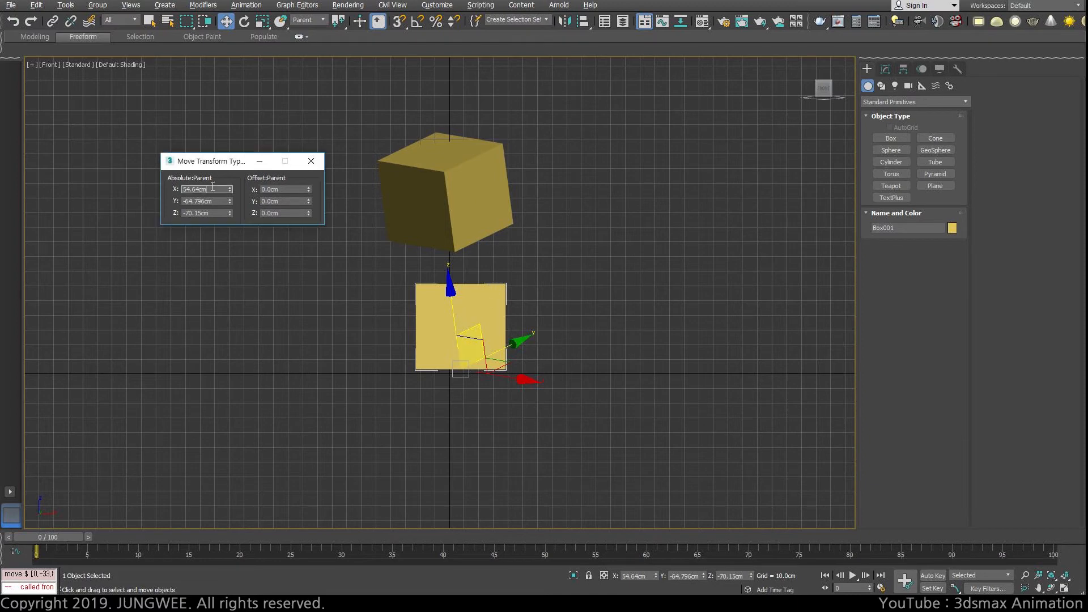
left_click(213, 202)
left_click(213, 213)
left_click(217, 203)
left_click(216, 214)
Step: Set the Rotate tool's reference coordinate system to Parent for the lower box and return to the Move tool
left_click(244, 21)
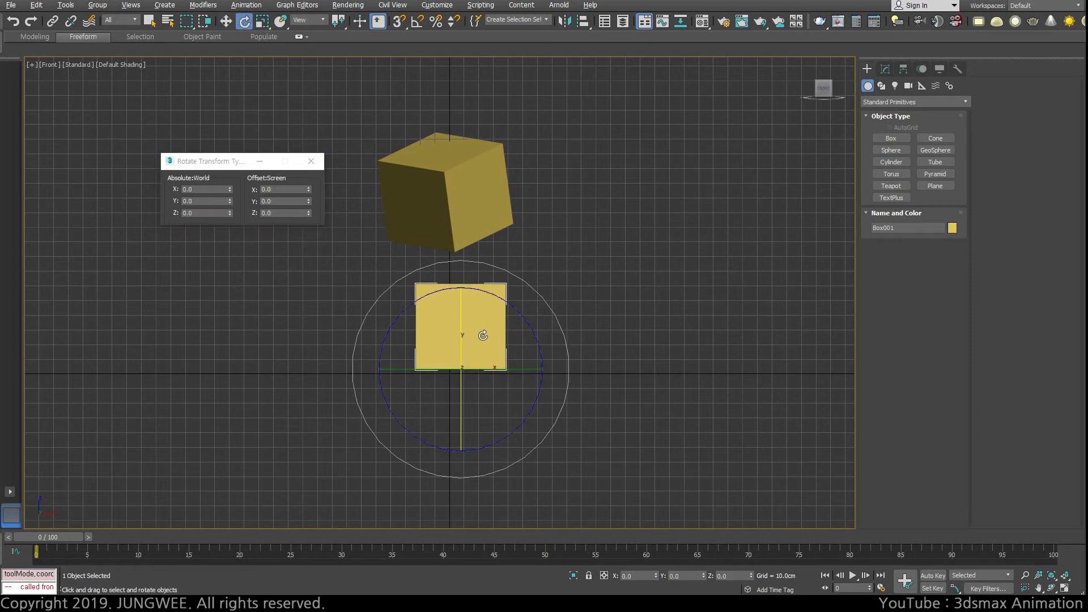
left_click(322, 22)
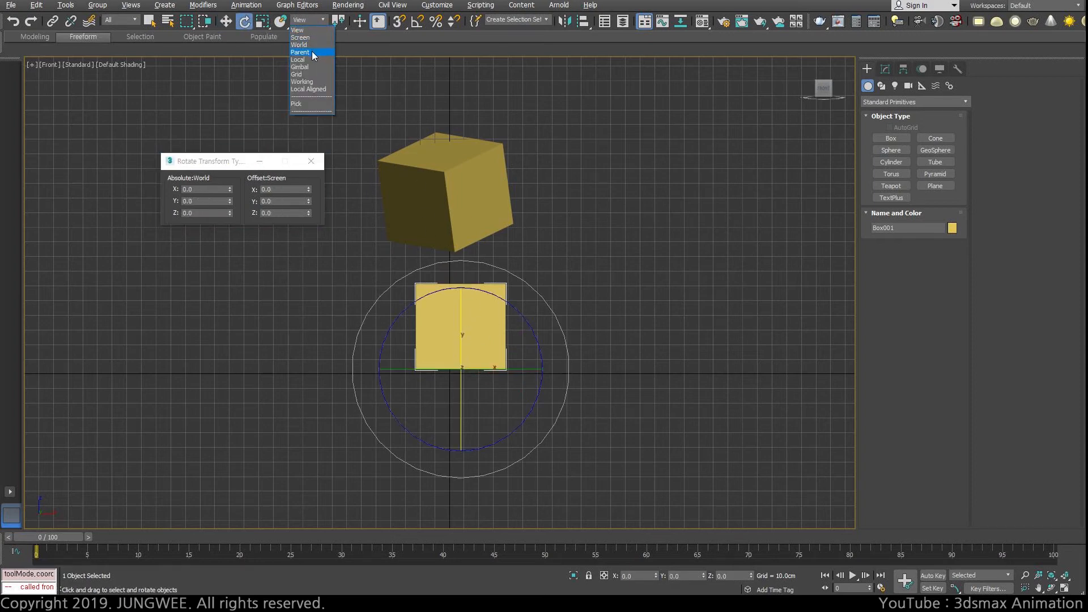
left_click(313, 52)
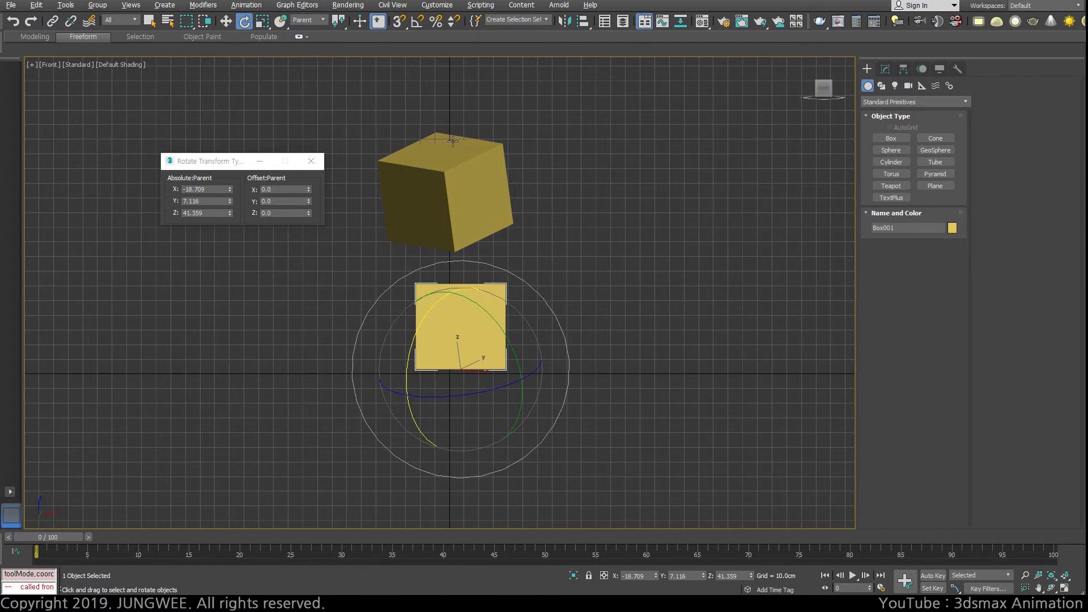
left_click(314, 20)
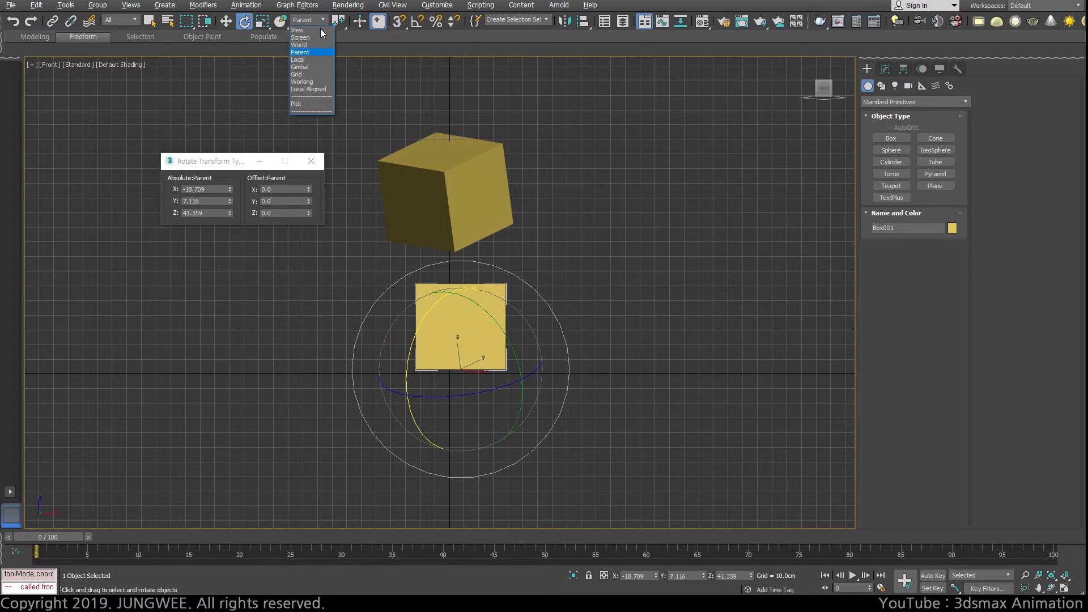
left_click(226, 21)
left_click(226, 21)
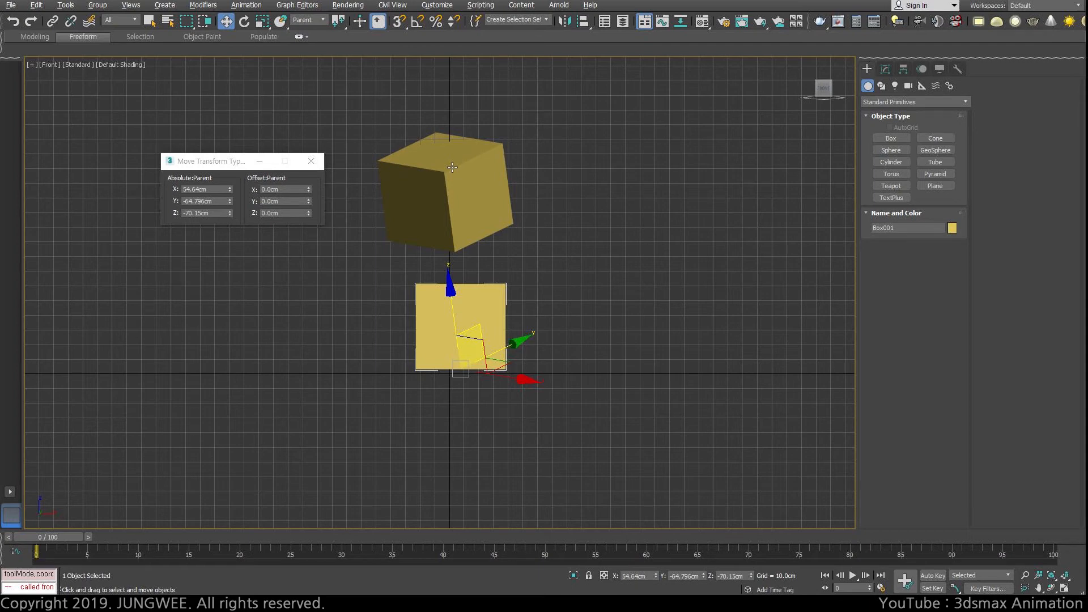
Step: Reset the child box's absolute X, Y and Z positions in Parent coordinates to 0
right_click(230, 190)
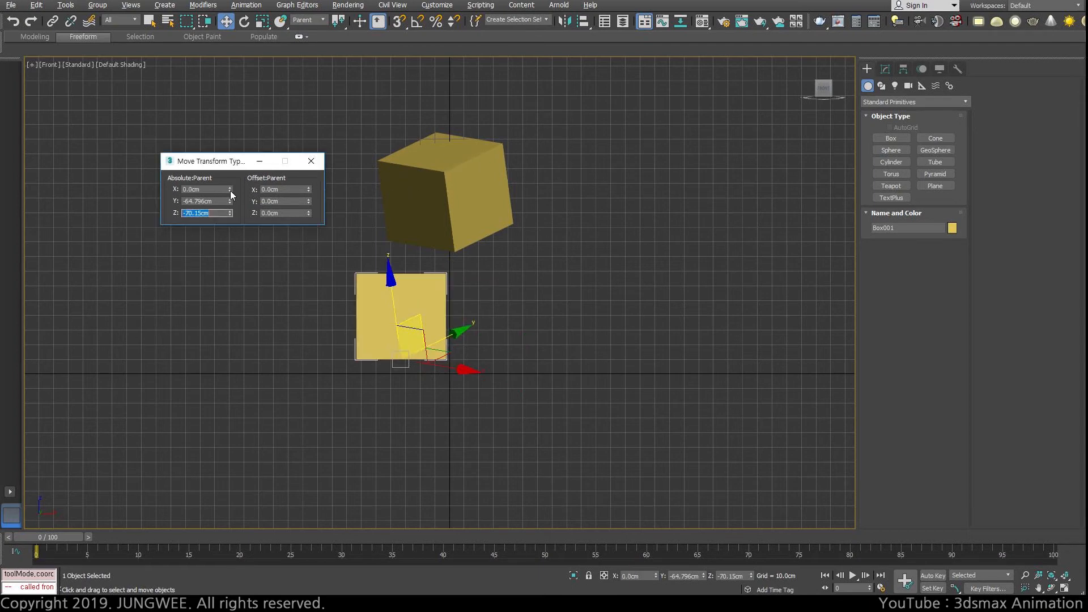
right_click(229, 202)
right_click(230, 213)
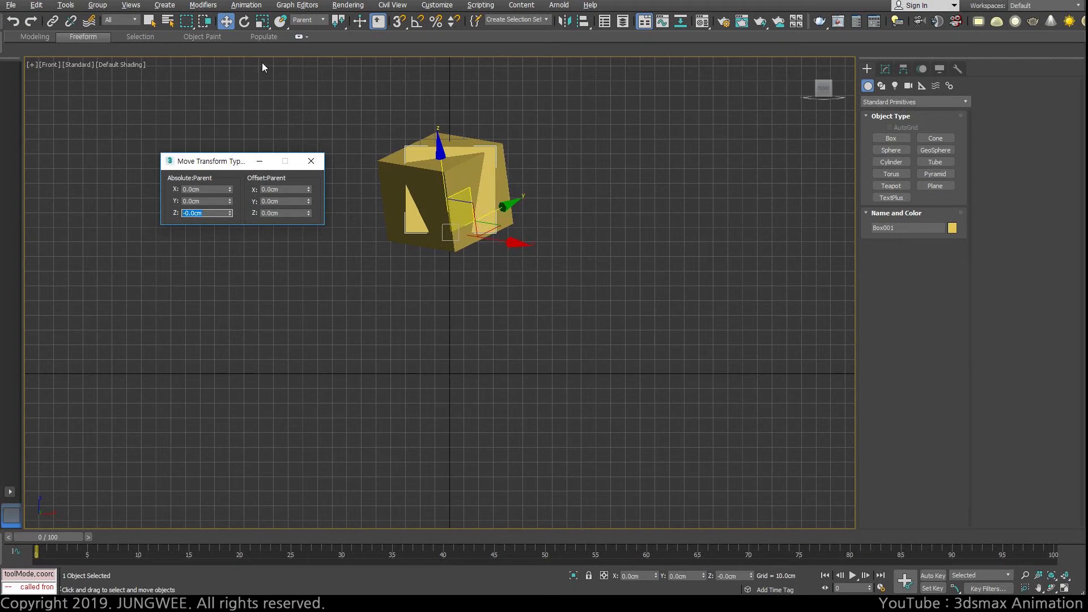
Step: Reset the child box's absolute X, Y and Z rotations in Parent coordinates to 0
left_click(245, 21)
right_click(229, 189)
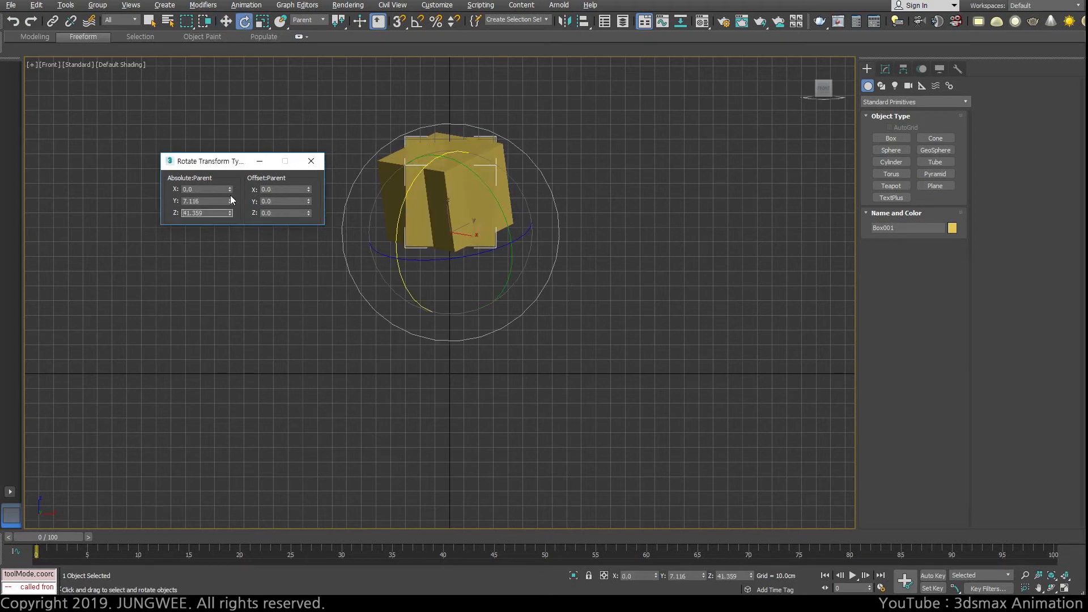
right_click(229, 201)
right_click(230, 213)
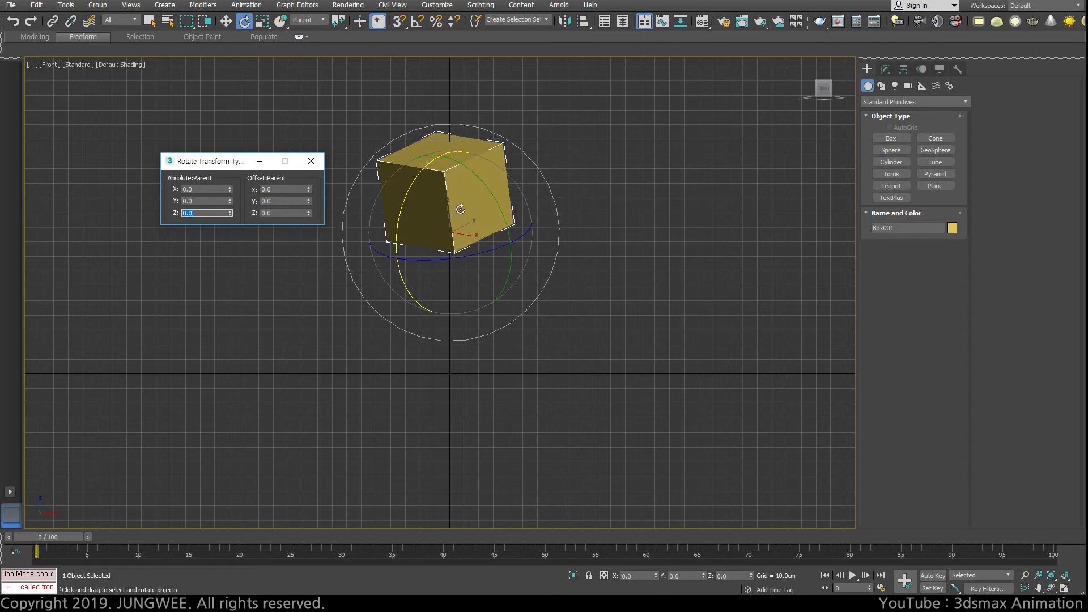
Step: Move the child box down the parent's Z axis to about -117 cm
middle_click_drag(465, 197, 471, 190)
key("w")
left_click_drag(453, 143, 451, 289, "shift")
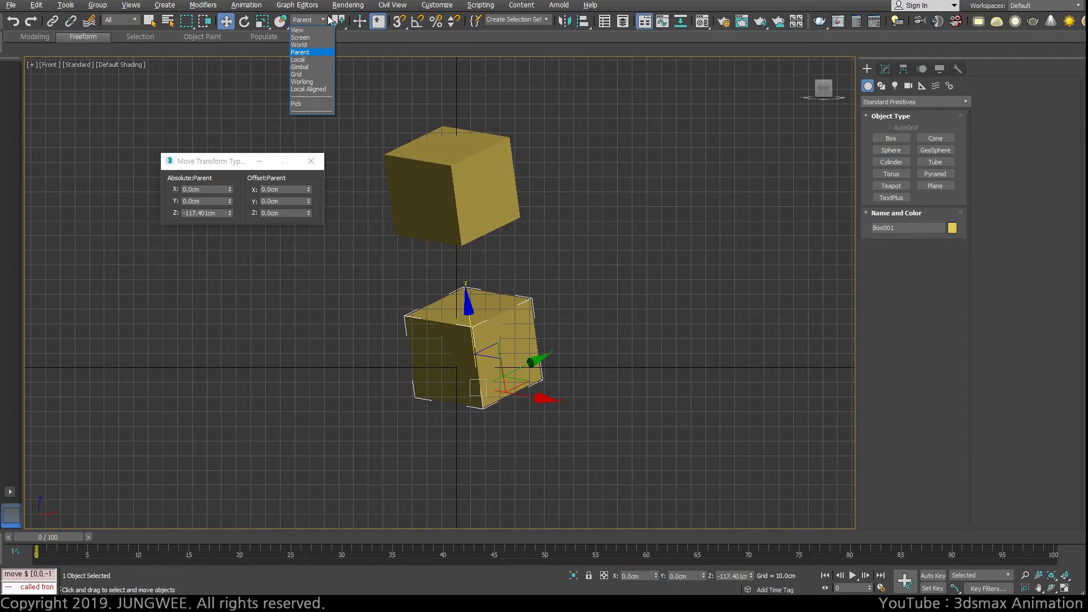
Step: Set the reference coordinate system to Local and delete both existing boxes from the scene
left_click(315, 60)
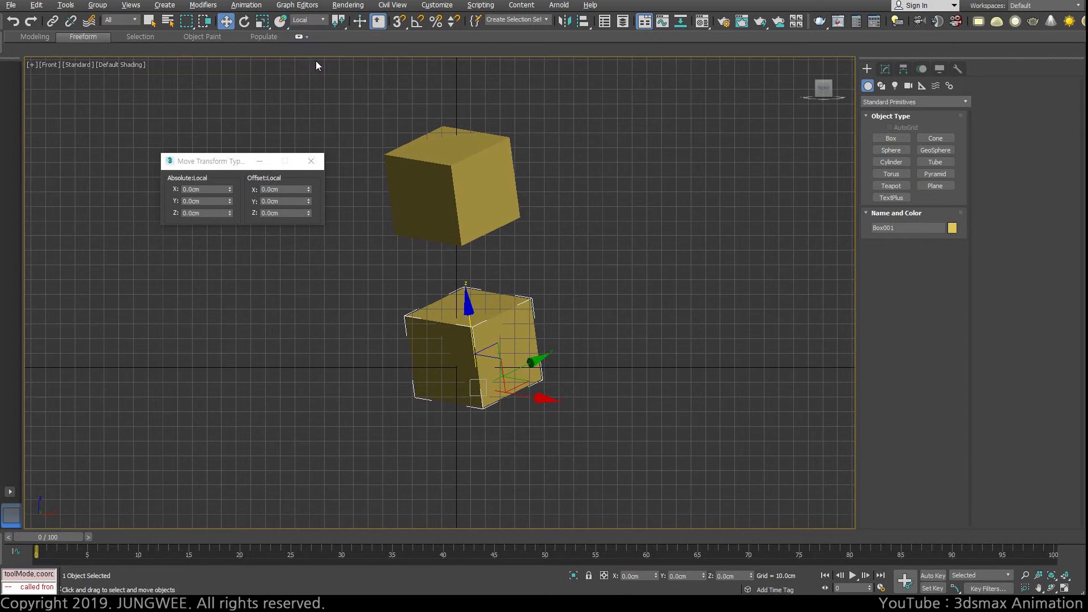
left_click(604, 444)
left_click(508, 330)
left_click_drag(237, 163, 139, 145)
left_click(499, 193)
key("Delete")
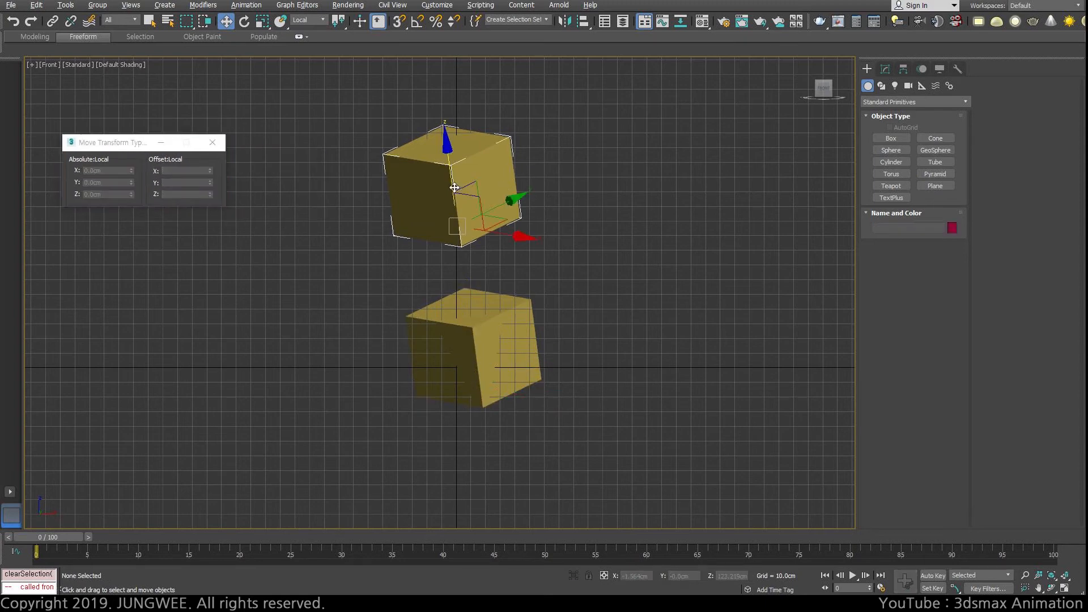
left_click(507, 348)
key("Delete")
Step: Create a box in the Top view about 23.5 cm long, 18.3 cm wide and 10.9 cm high
key("alt+w")
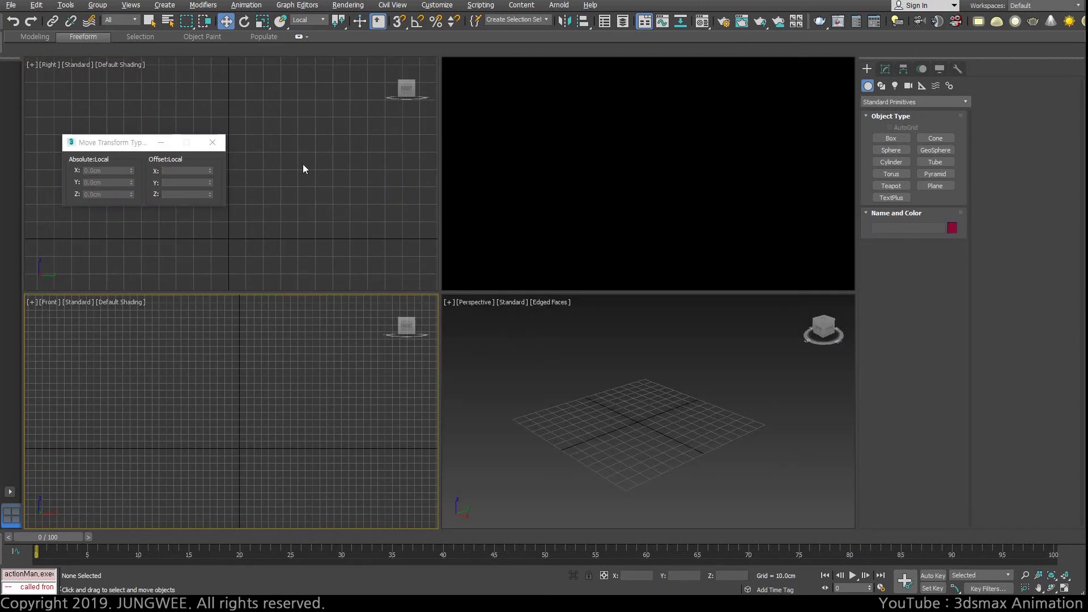
left_click(565, 199)
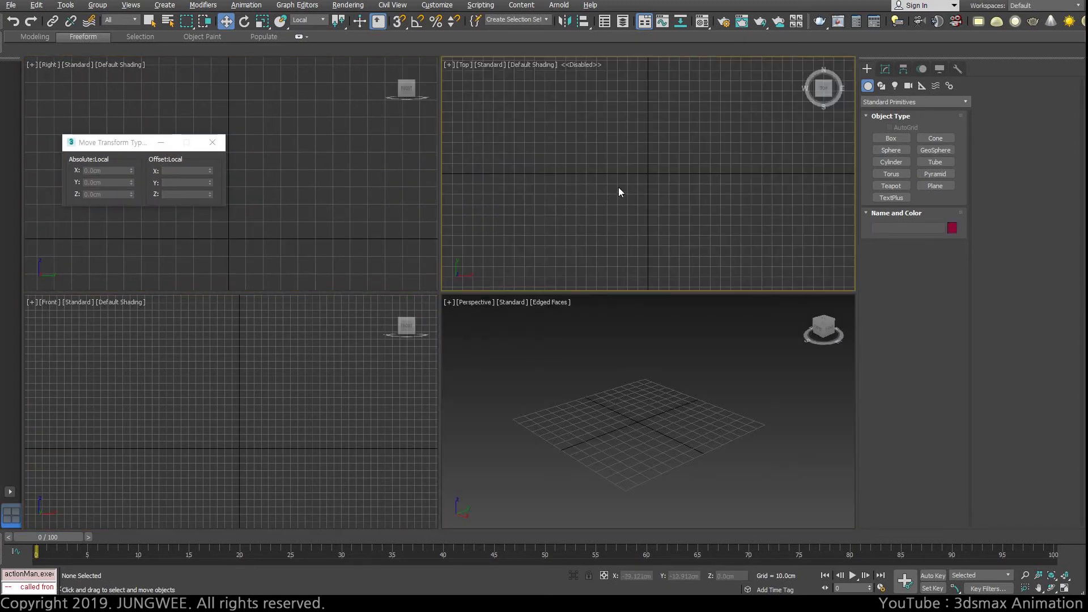
key("alt+w")
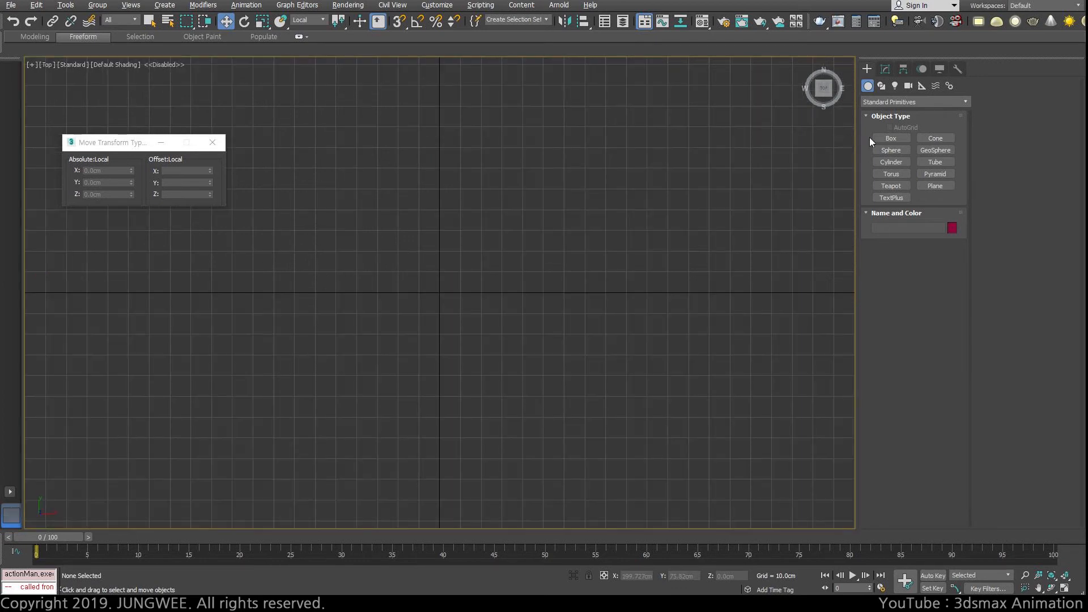
left_click(887, 138)
left_click_drag(301, 267, 338, 313)
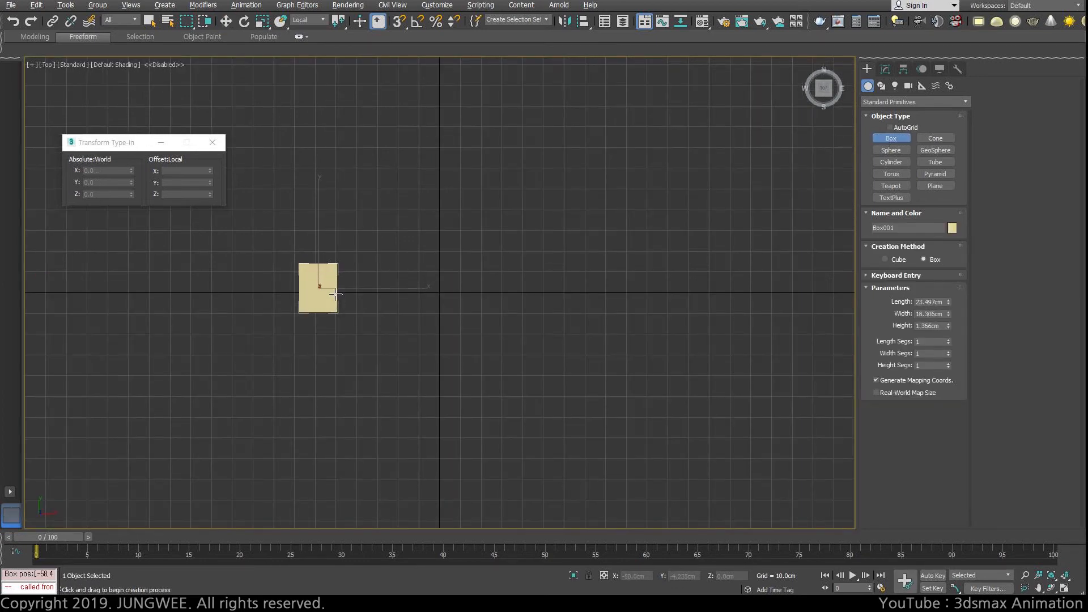
left_click(335, 291)
middle_click_drag(381, 298, 315, 299)
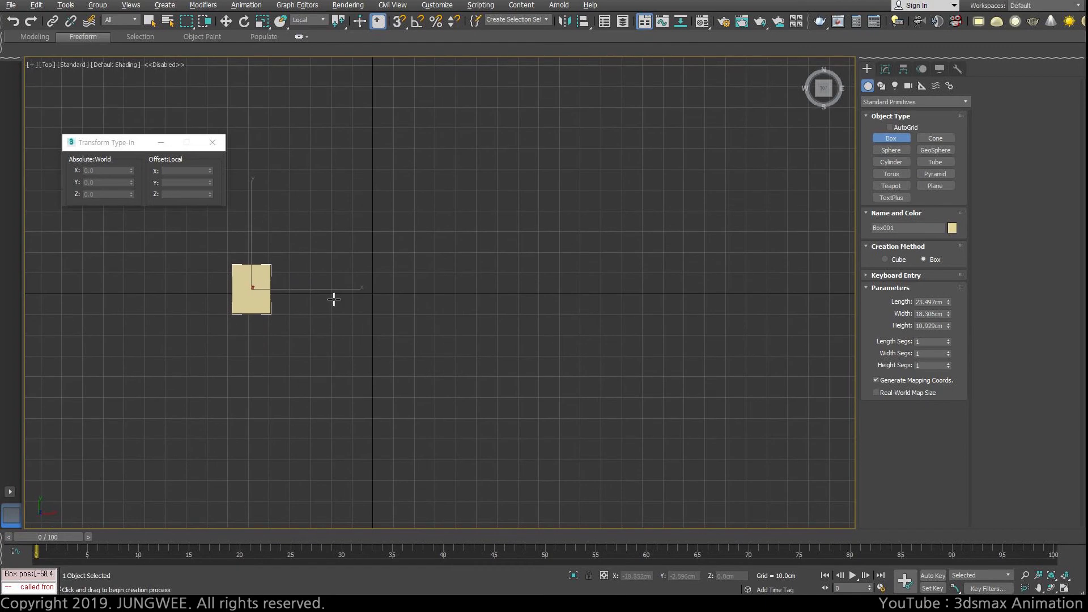
Step: Create a second box in the Front view about 14.9 cm long, 15.1 cm wide and 12 cm high, beside the first
key("f")
middle_click_drag(431, 333, 409, 313)
scroll(408, 313, "up", 2)
left_click_drag(374, 329, 419, 373)
left_click(423, 336)
scroll(423, 337, "down", 6)
Step: Create a third box about 14.7 cm wide in the Left view, beside the other two
key("r")
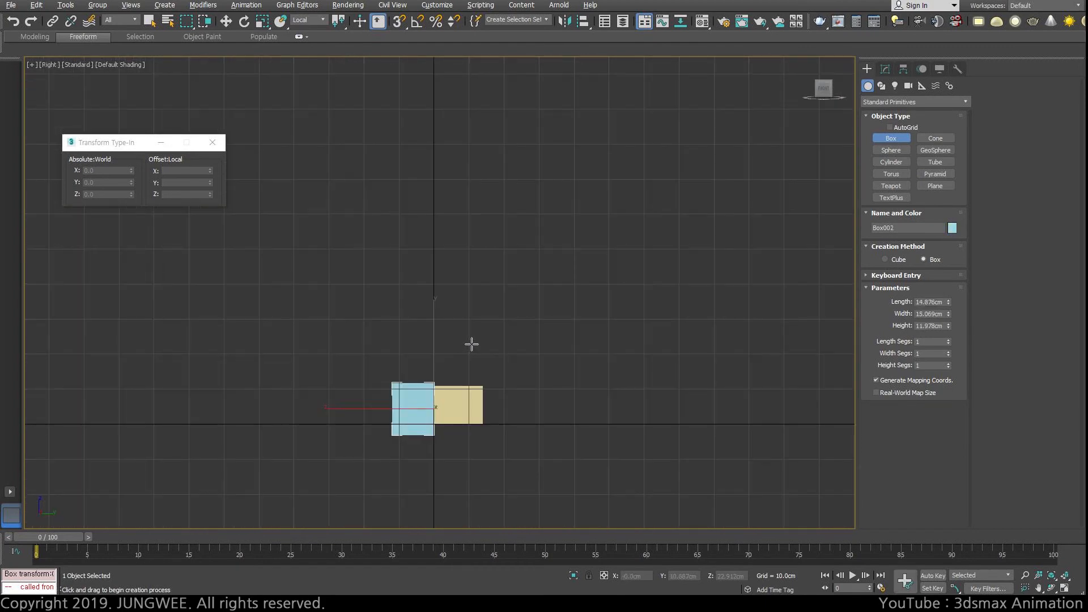
key("l")
left_click_drag(450, 338, 501, 374)
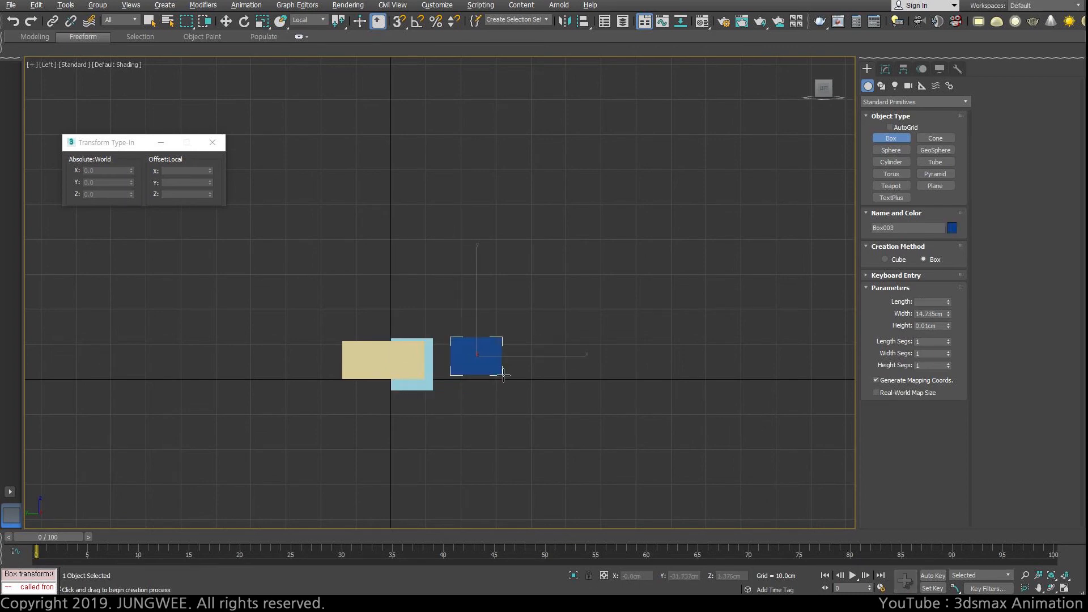
left_click(505, 344)
Step: Move the dark blue box in the Top view into line with the other two boxes, at about Y -1 cm
key("t")
key("w")
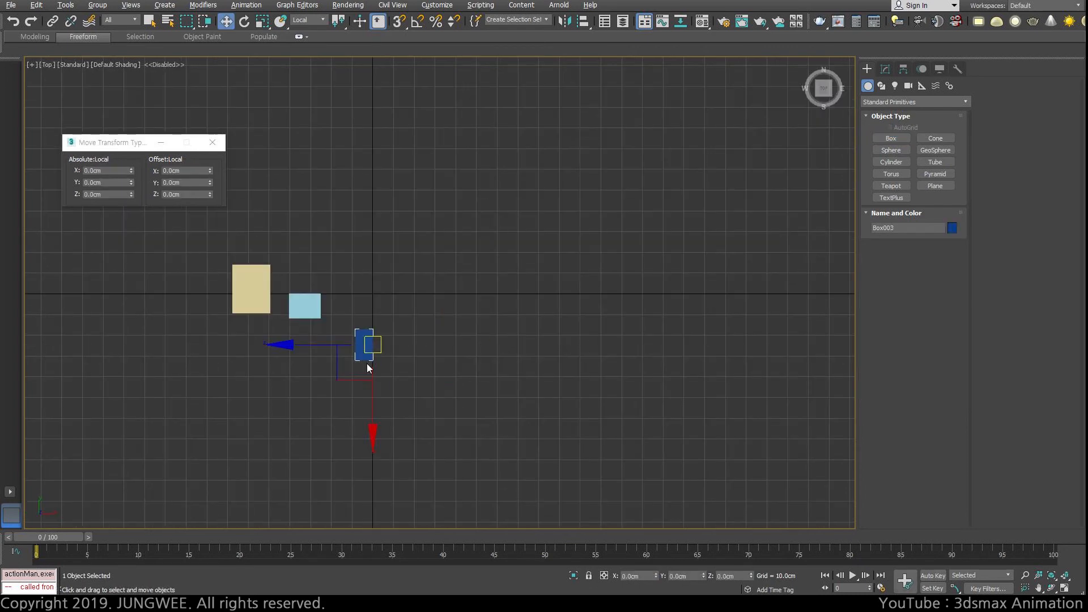
left_click_drag(340, 374, 342, 330)
Step: Select each of the three boxes in turn in the Front view to compare the directions of their Local axes
key("f")
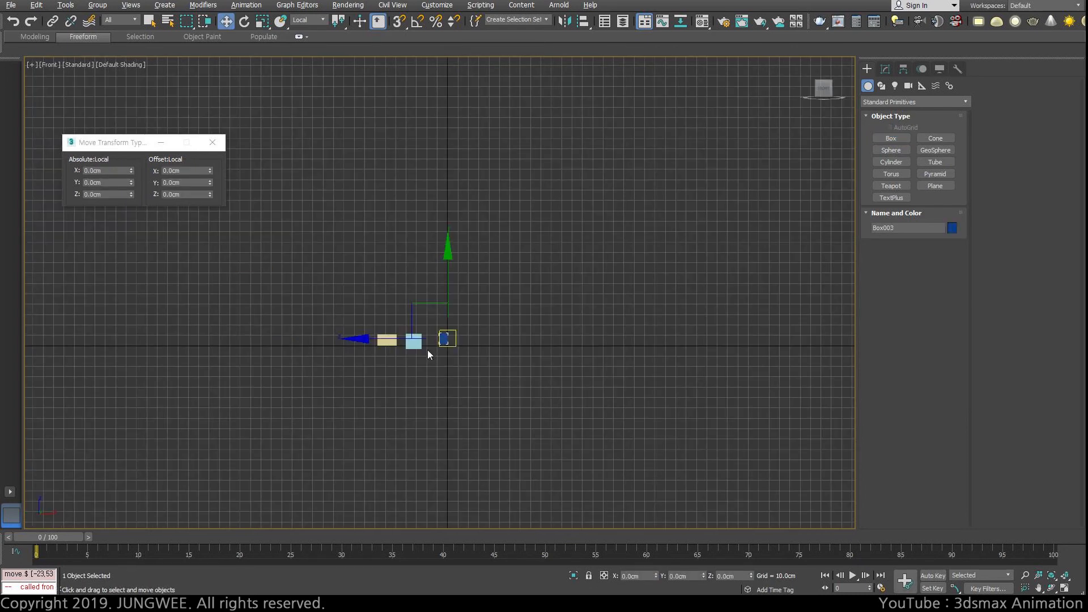
scroll(397, 357, "up", 4)
left_click(390, 367)
left_click(393, 309)
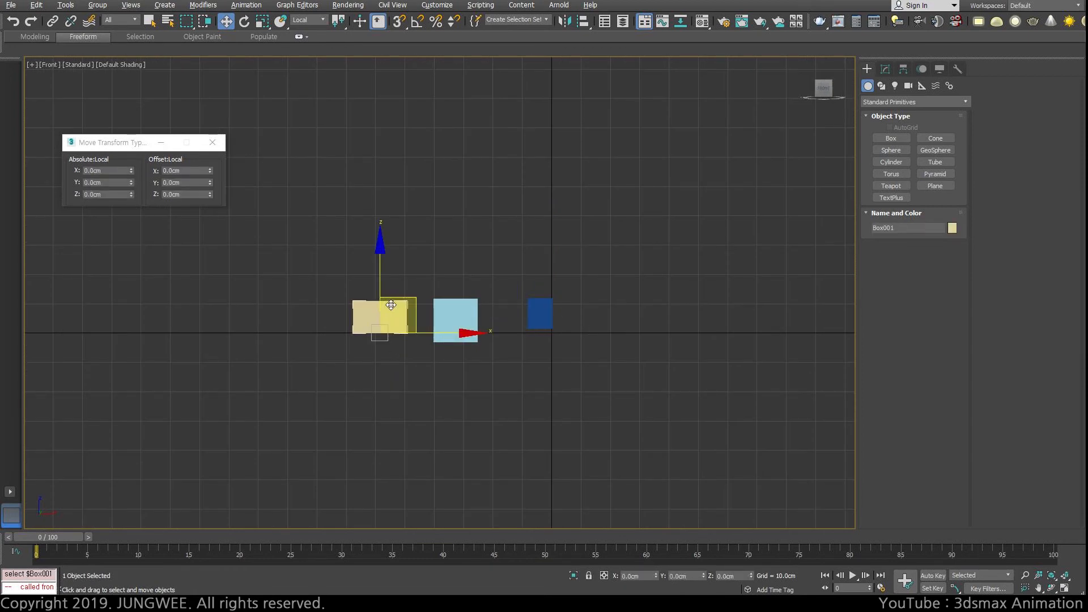
left_click(465, 311)
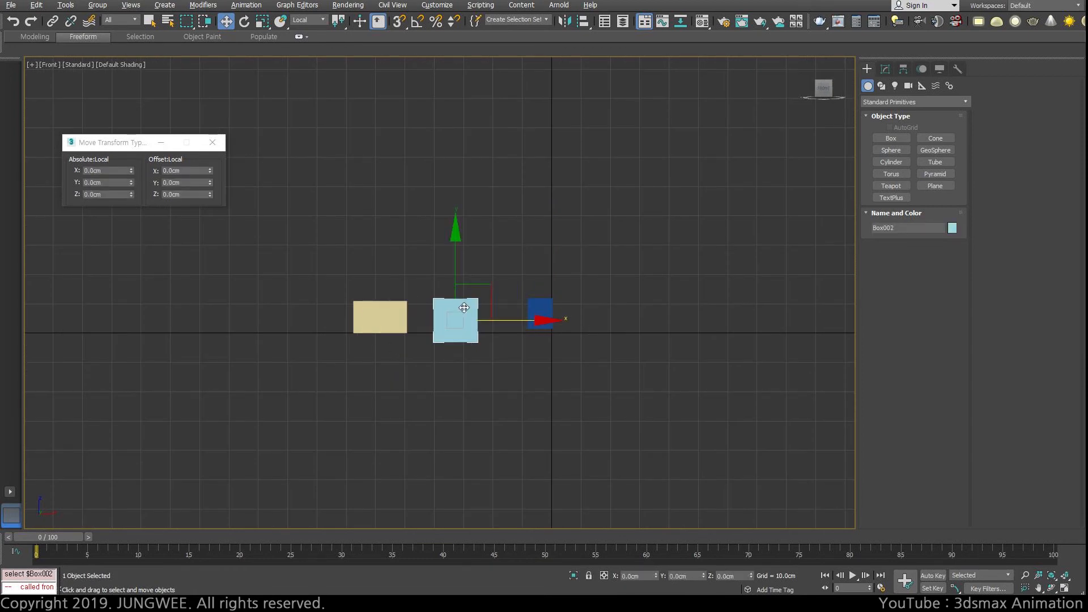
left_click(543, 305)
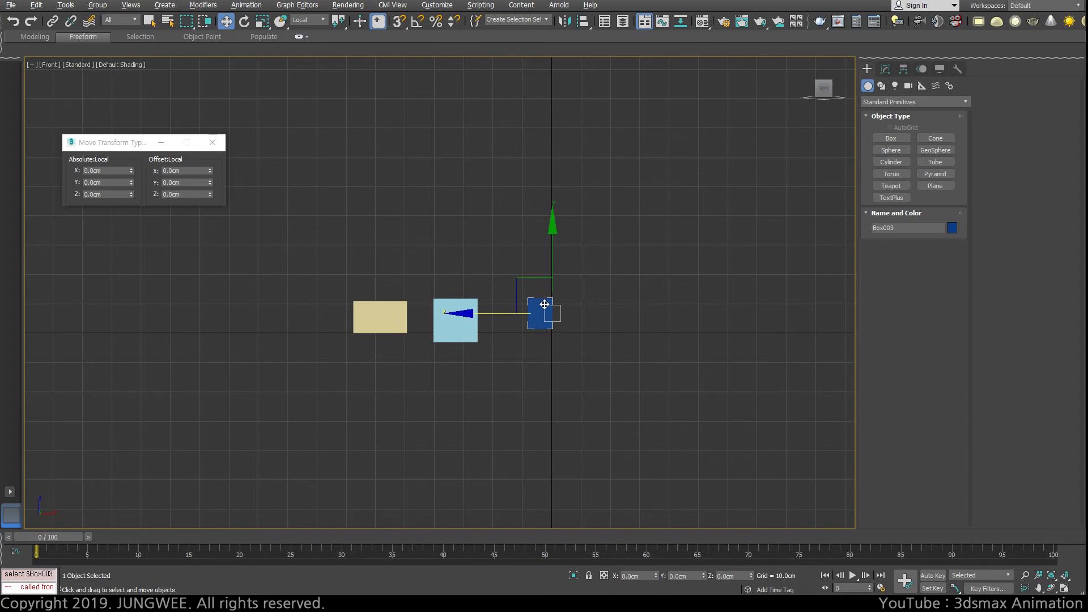
Step: Set the reference coordinate system to World and select each box in turn to compare their axes in the Front view
left_click(385, 306)
right_click(370, 283, "alt")
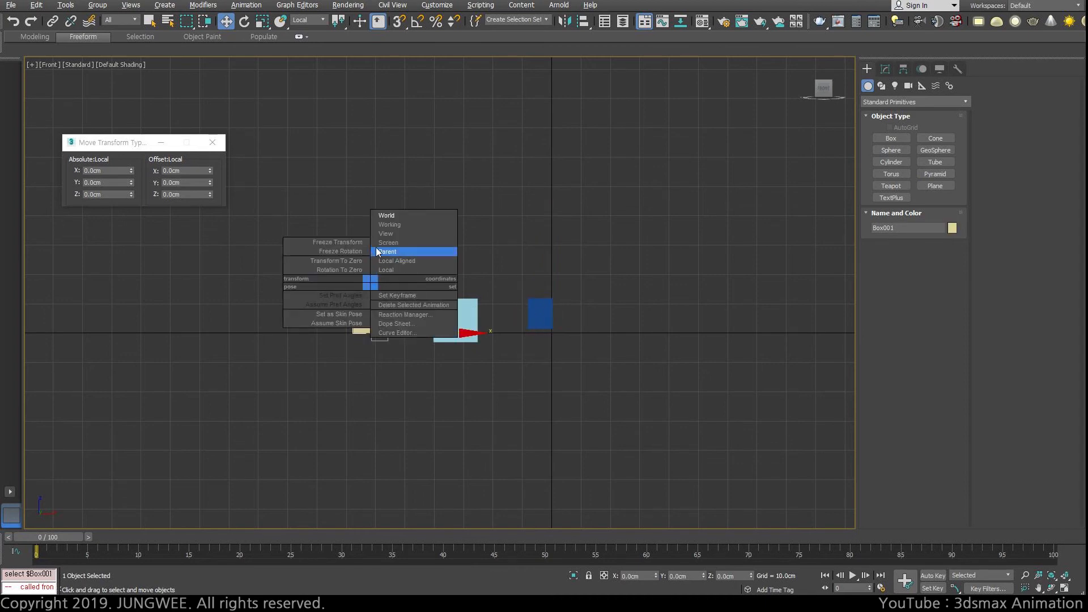
left_click(386, 215)
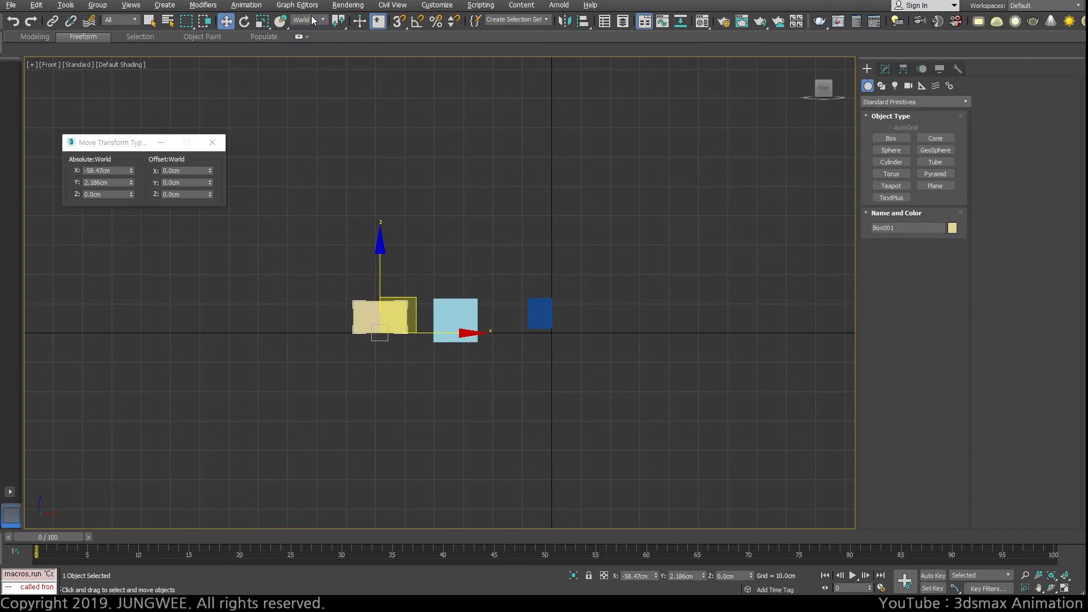
left_click(462, 309)
left_click(538, 312)
left_click(456, 312)
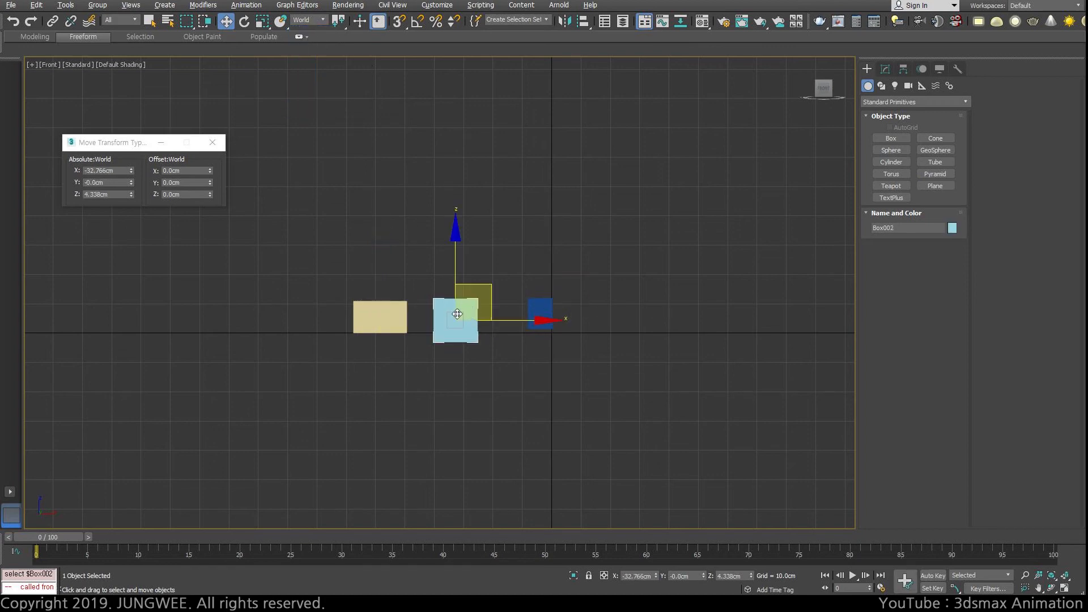
left_click(395, 309)
left_click(455, 309)
left_click(528, 311)
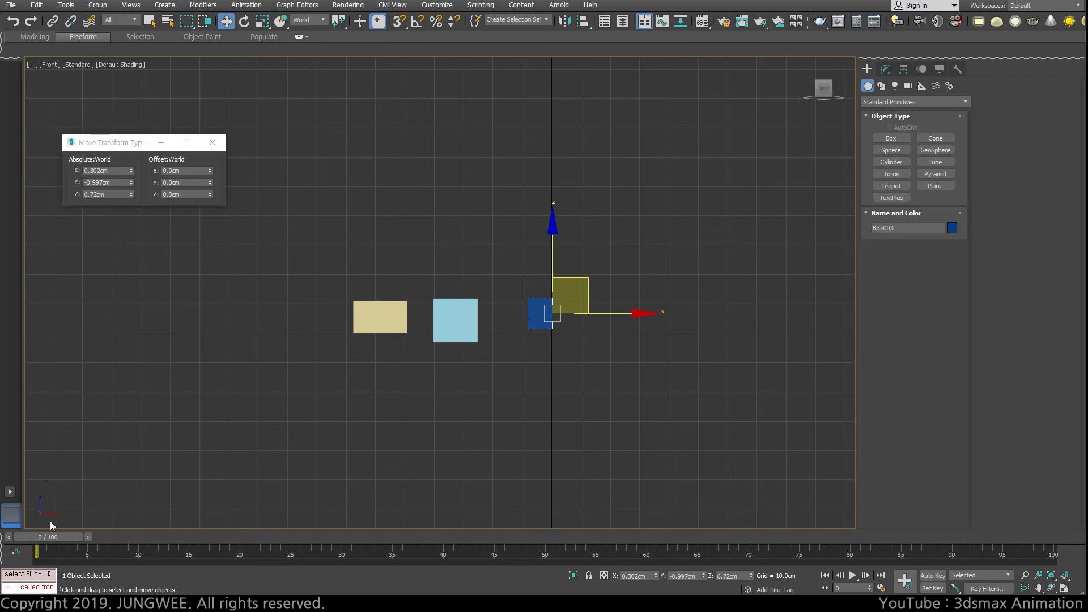
Step: Compare the World axes of the three boxes with the world axis tripod in an angled orthographic view
middle_click_drag(51, 525, 142, 450, "alt")
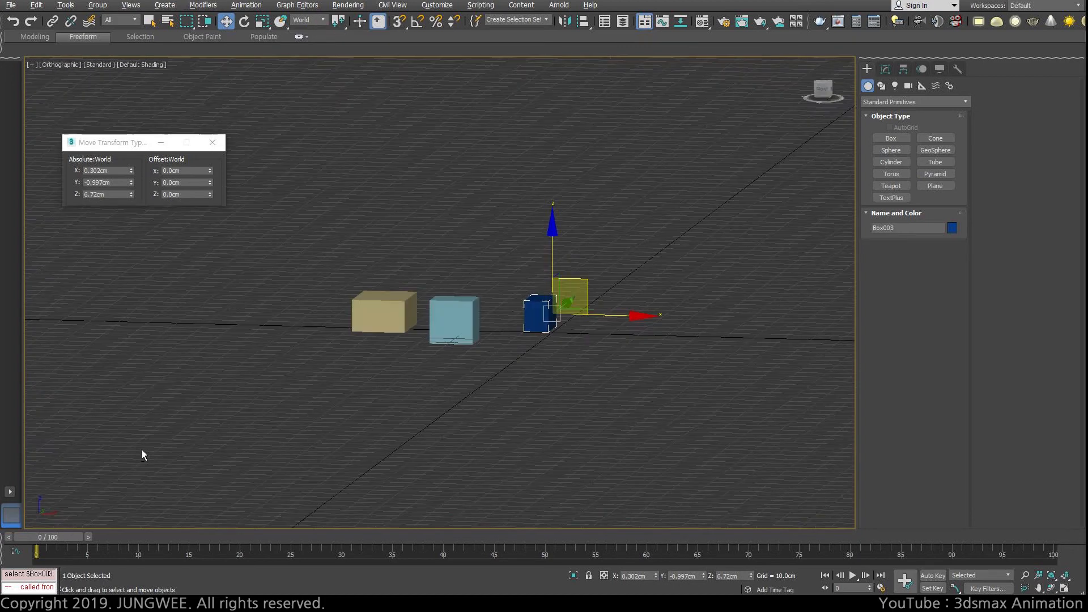
left_click(380, 310)
left_click(451, 317)
left_click(532, 312)
Step: Set the reference coordinate system to Local and select each box in turn to compare their Local axes in the angled view
left_click(405, 313)
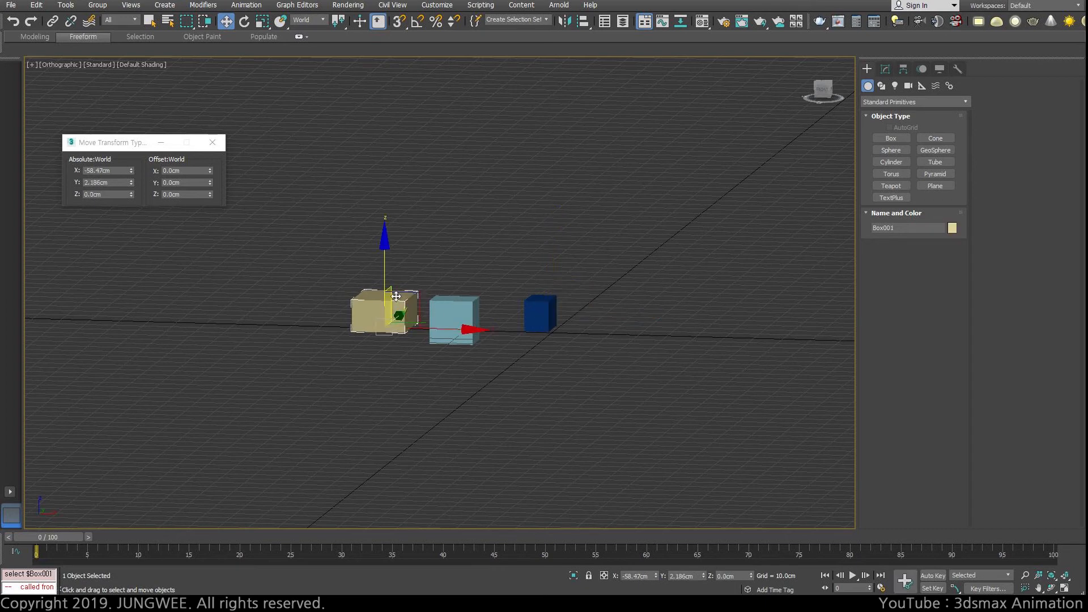
left_click(311, 20)
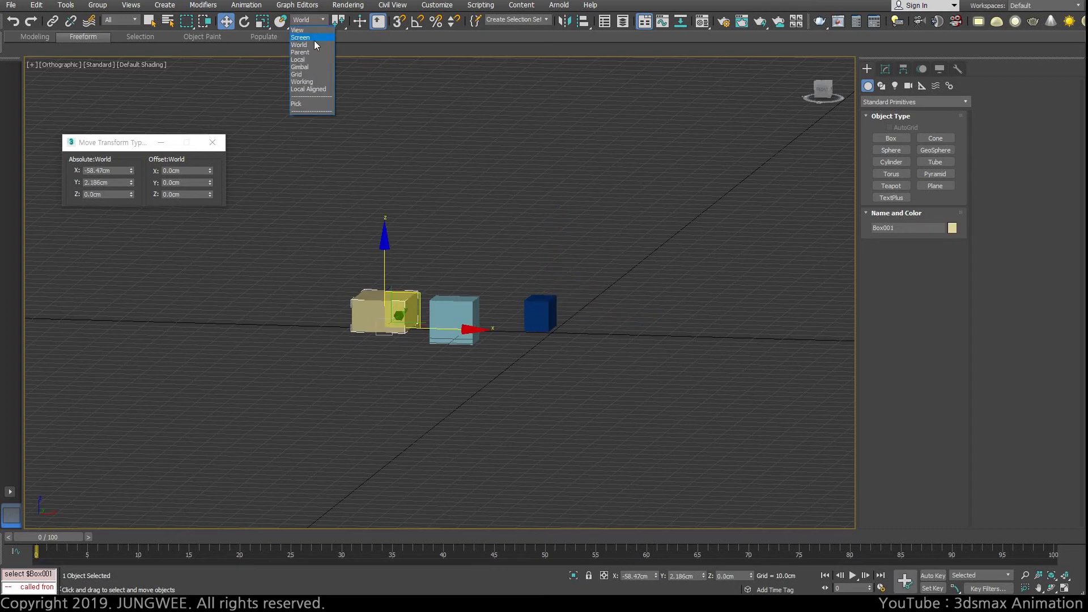
left_click(300, 59)
left_click(466, 310)
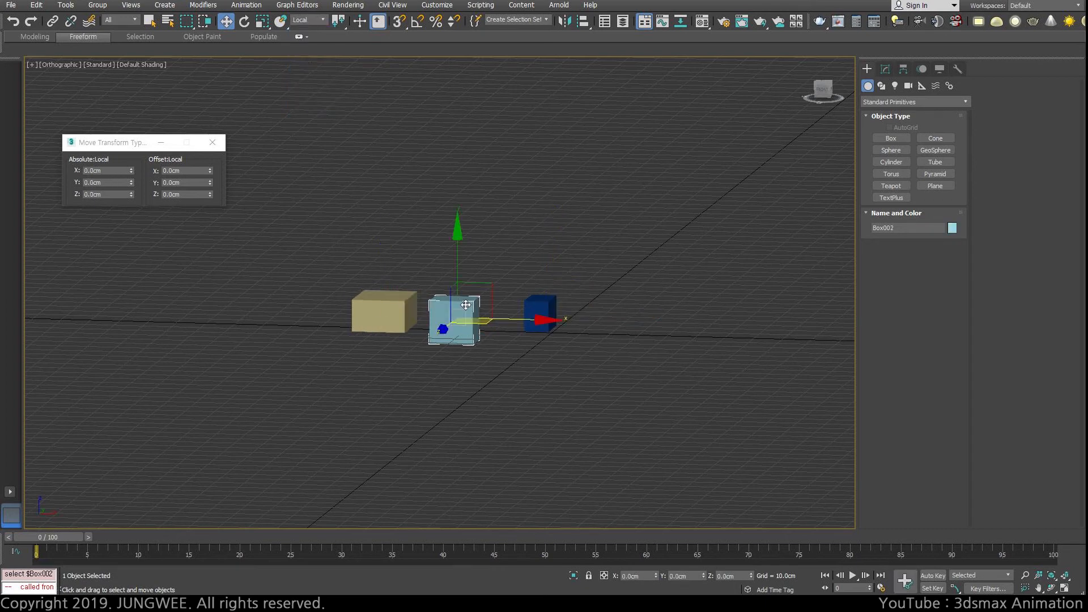
left_click(539, 311)
left_click(384, 307)
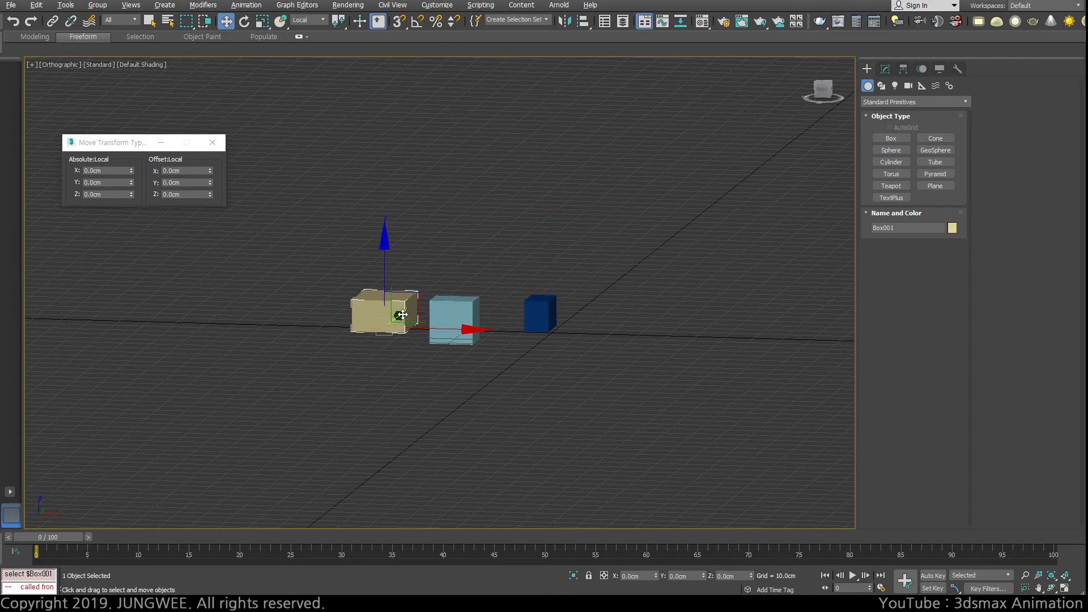
middle_click_drag(400, 313, 402, 338, "alt")
left_click(448, 311)
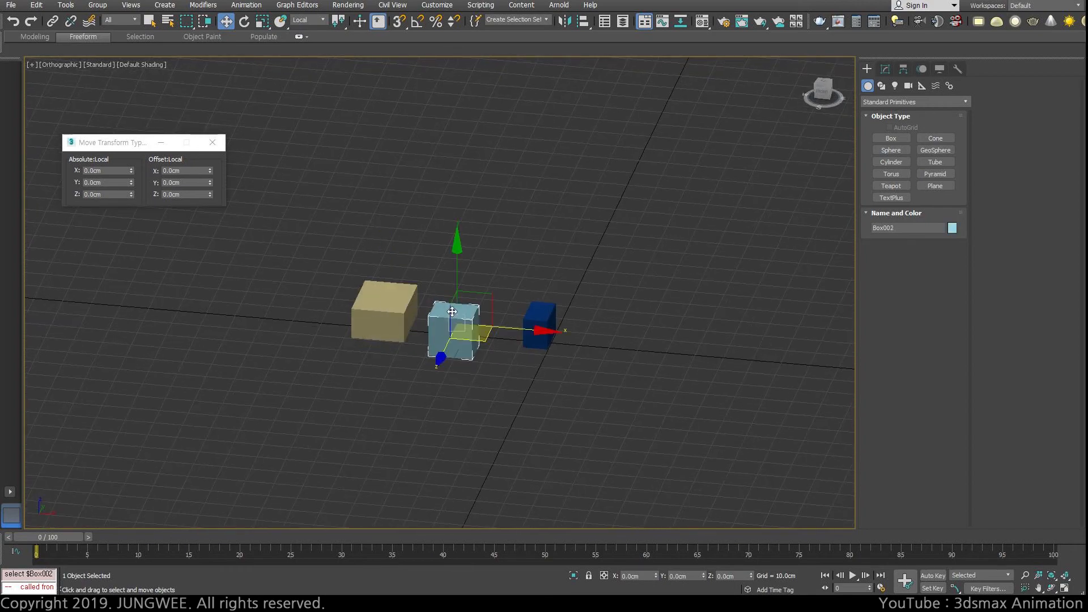
left_click(544, 316)
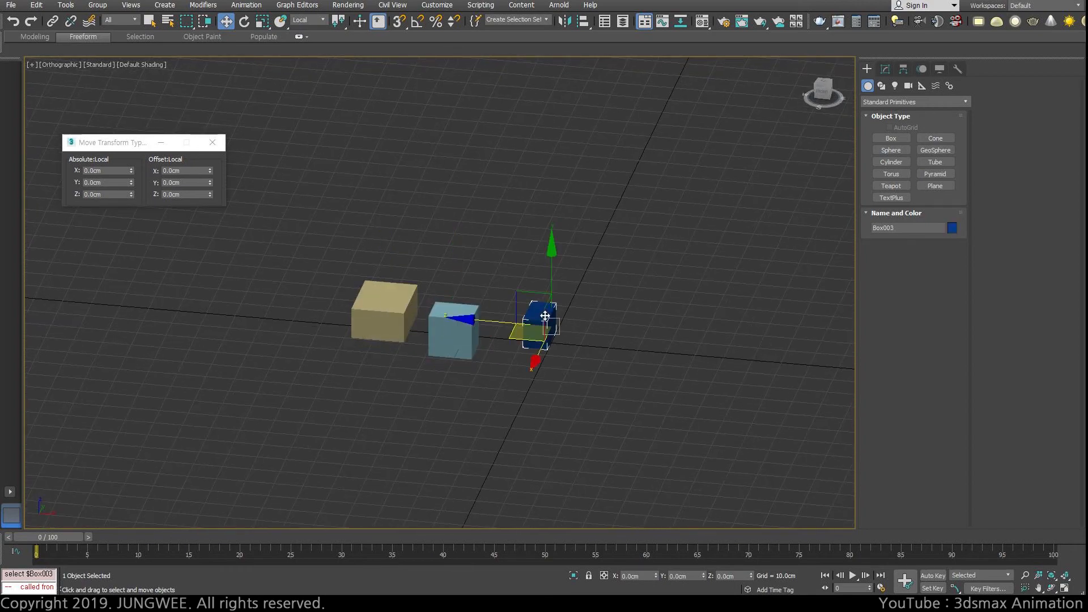
left_click(446, 313)
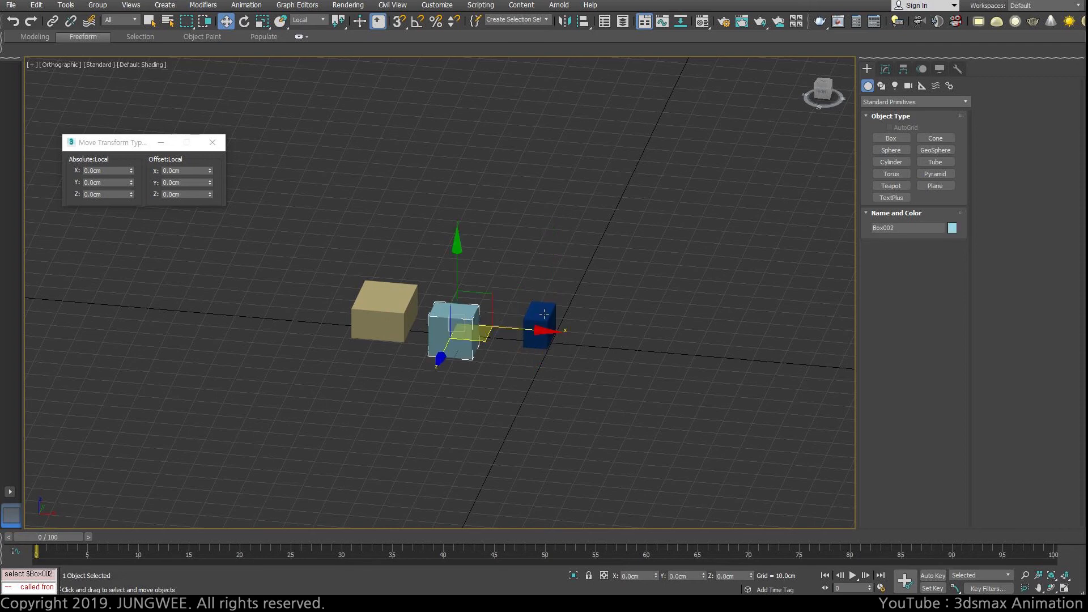
left_click(544, 314)
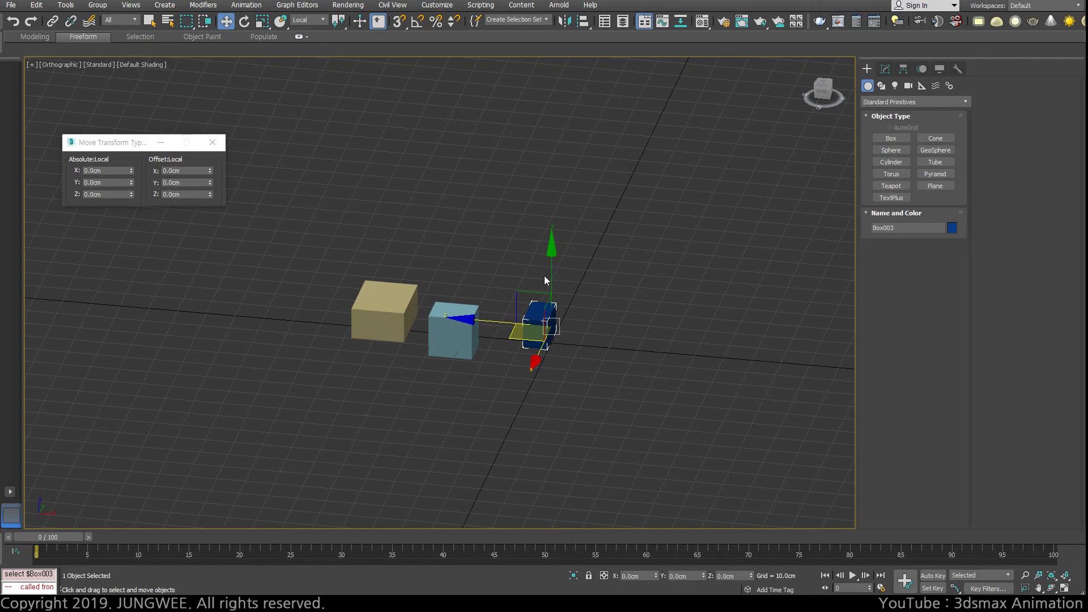
Step: Set the reference coordinate system to World and raise all three boxes along Z, Box001 to about 9.5 cm and Box003 to about 21.3 cm
left_click(388, 312)
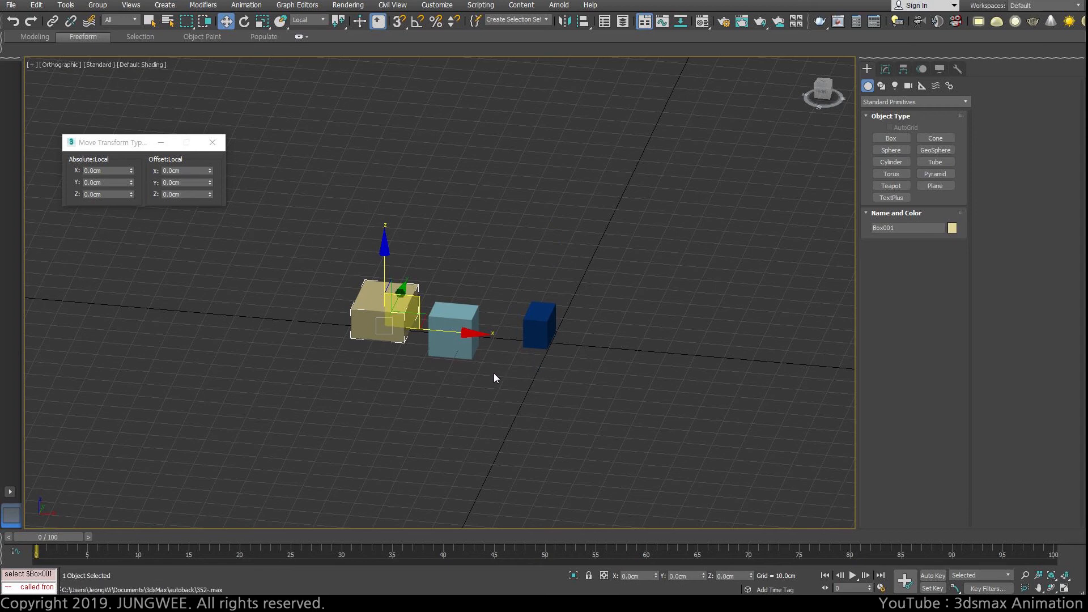
left_click(307, 20)
left_click(303, 48)
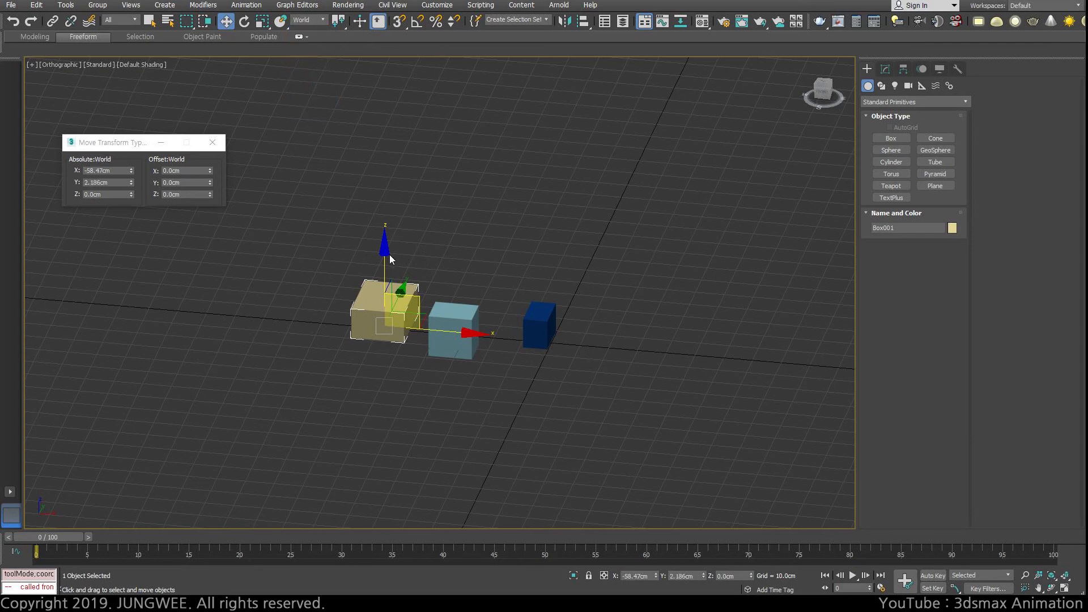
left_click_drag(386, 255, 386, 231)
left_click(454, 317)
left_click_drag(456, 258, 456, 213)
left_click(550, 329)
left_click_drag(554, 255, 554, 215)
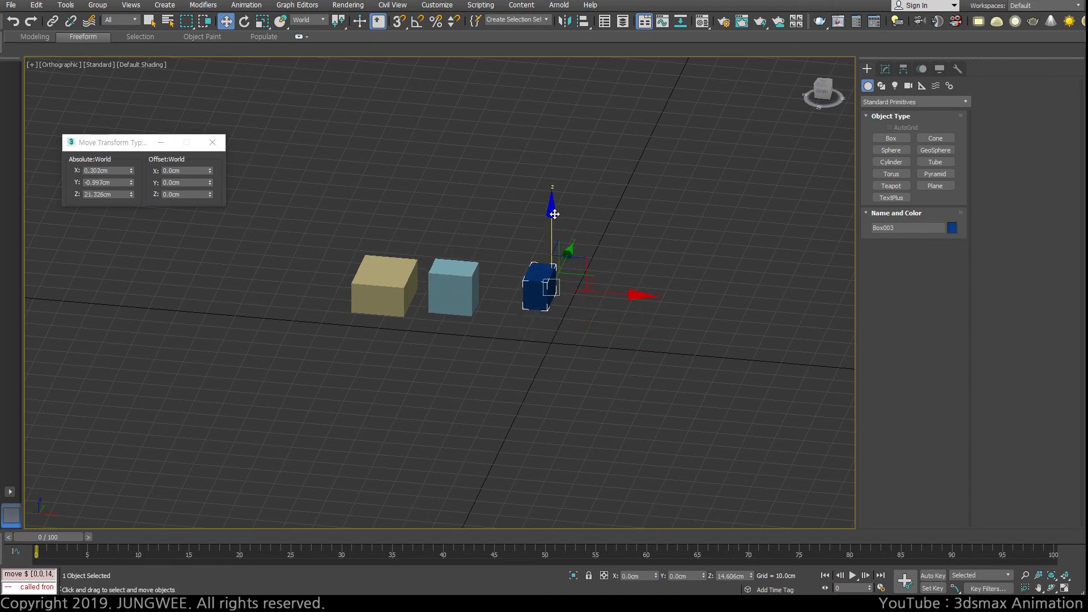
Step: Set the reference coordinate system to Local and raise Box001 along its Z axis, and Box002 and Box003 along their Y axes, Box003 by about 8.5 cm
left_click(358, 259)
left_click(366, 267)
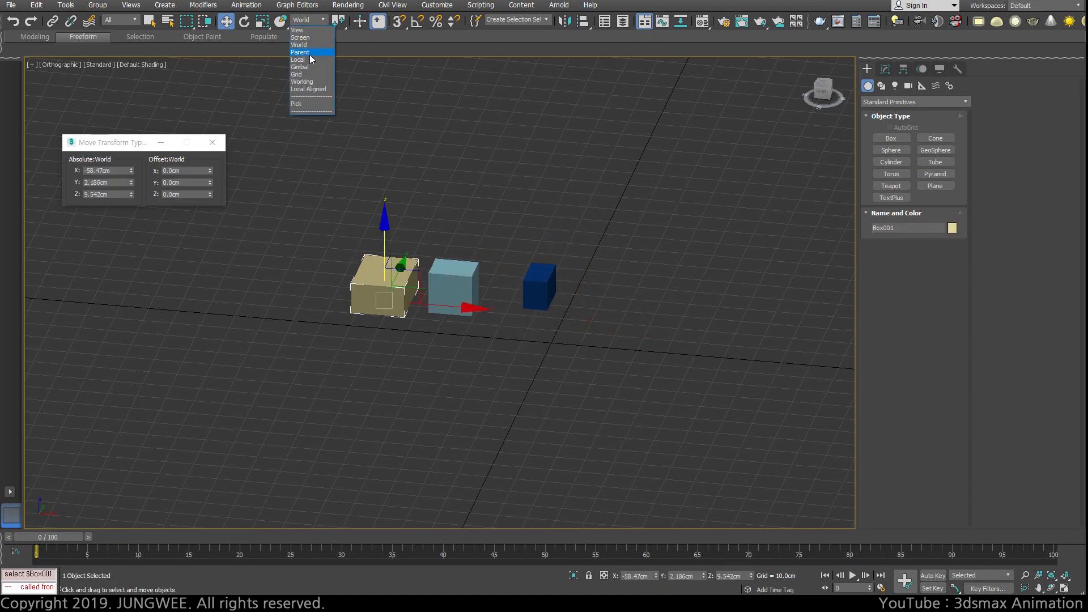
left_click(307, 60)
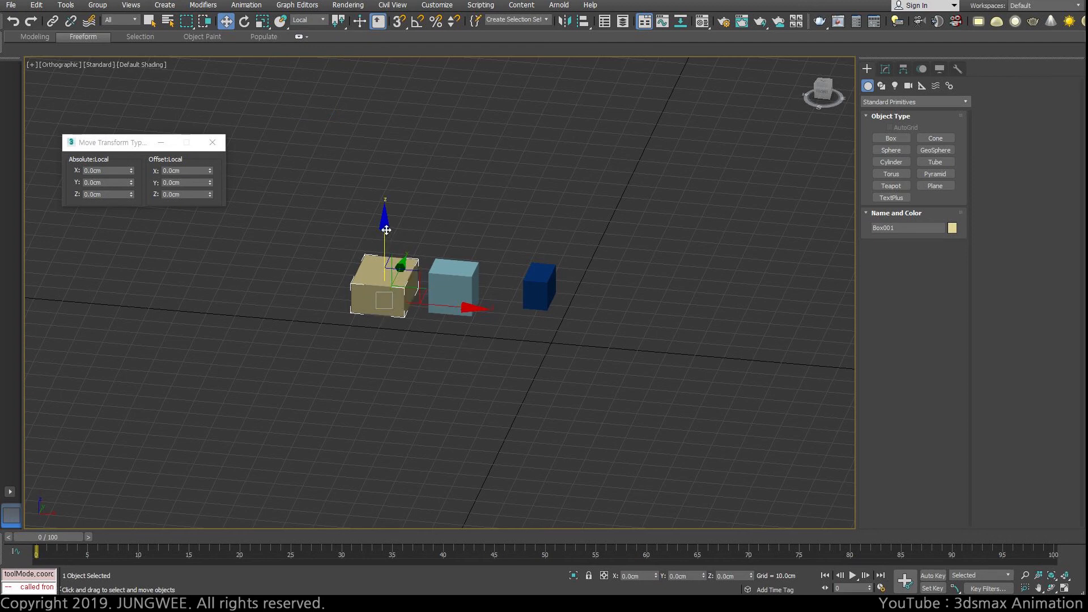
left_click_drag(398, 278, 398, 255)
left_click(454, 280)
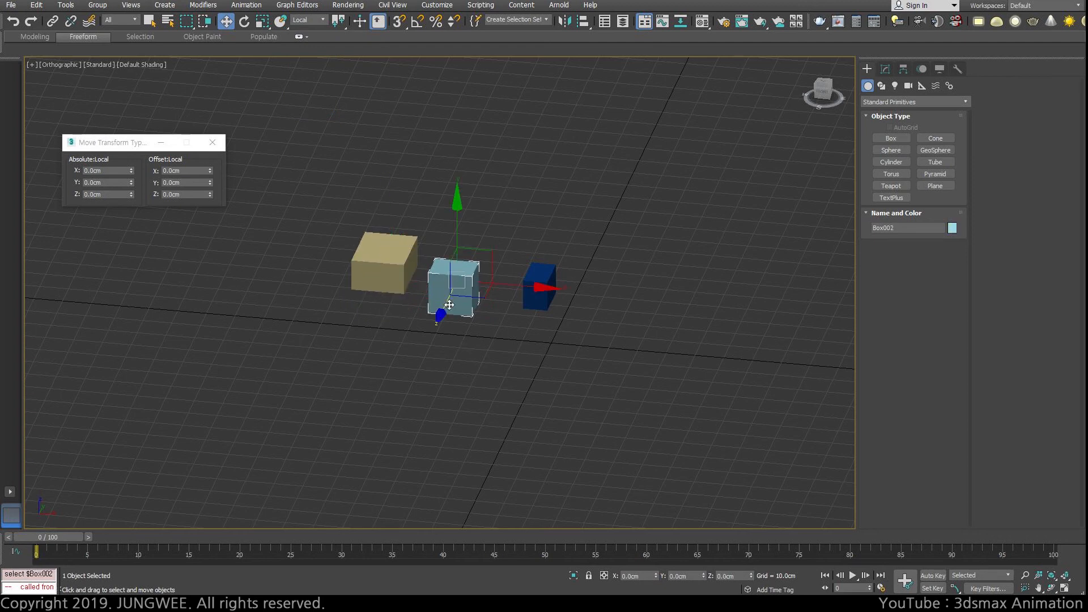
left_click_drag(458, 210, 458, 180)
left_click(537, 286)
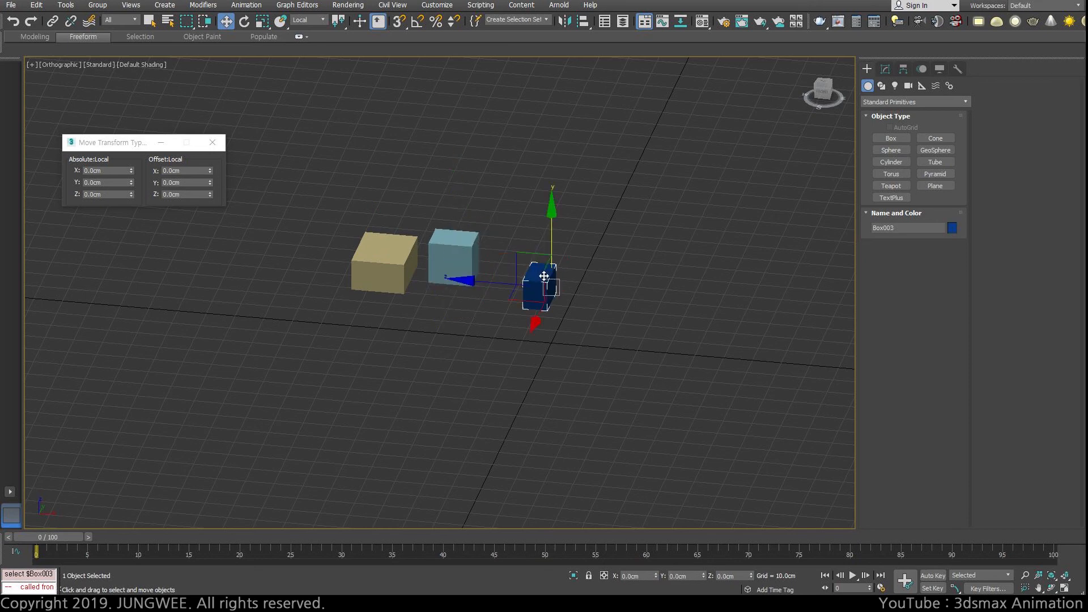
left_click_drag(554, 222, 554, 199)
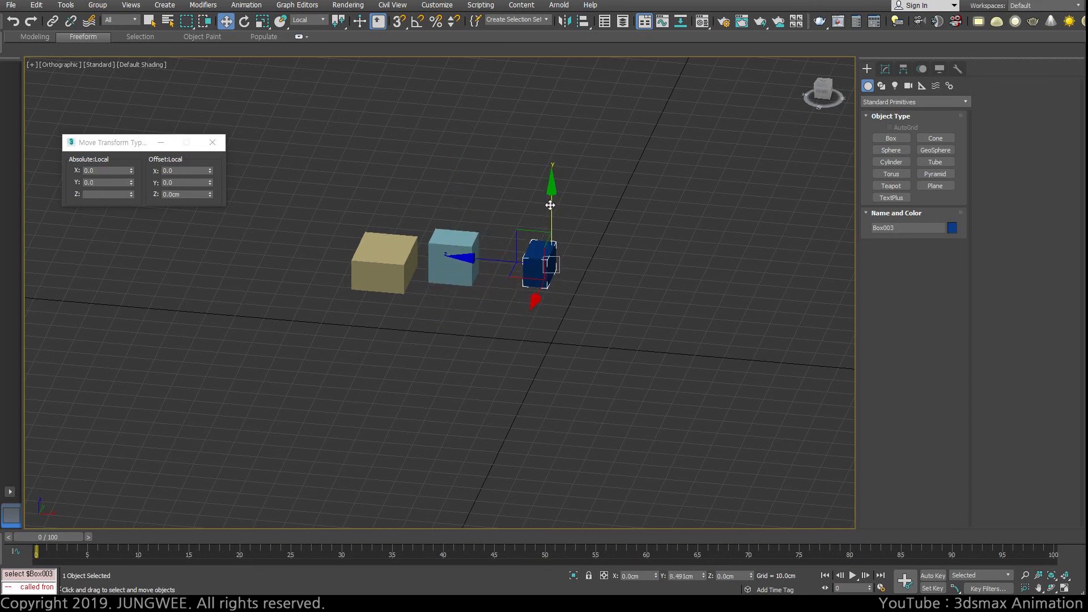
Step: Select the three boxes in turn to compare the directions of their Local axes after the moves
left_click(424, 251)
left_click(386, 254)
left_click(535, 258)
left_click(396, 253)
left_click(441, 248)
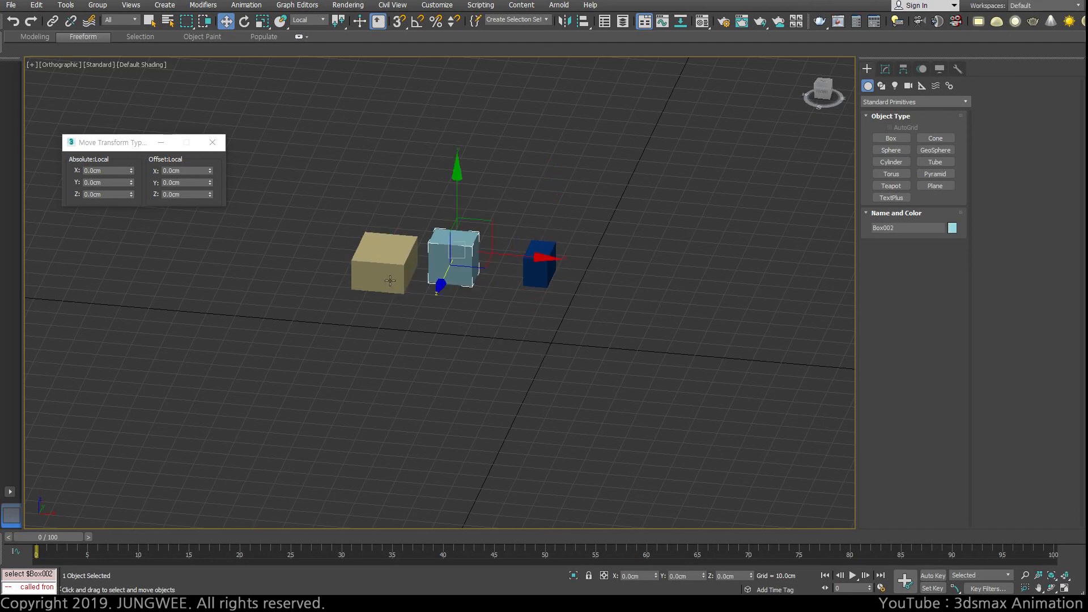
left_click(403, 338)
left_click(406, 272)
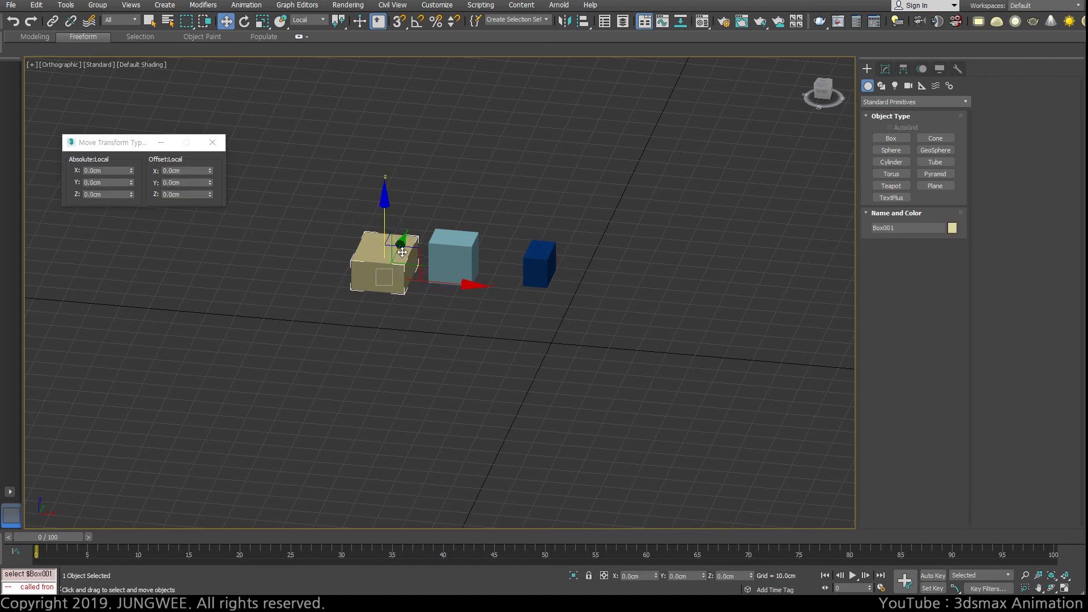
Step: Keep the reference coordinate system set to Local and examine the axis orientation of Box001 and Box002
left_click(326, 21)
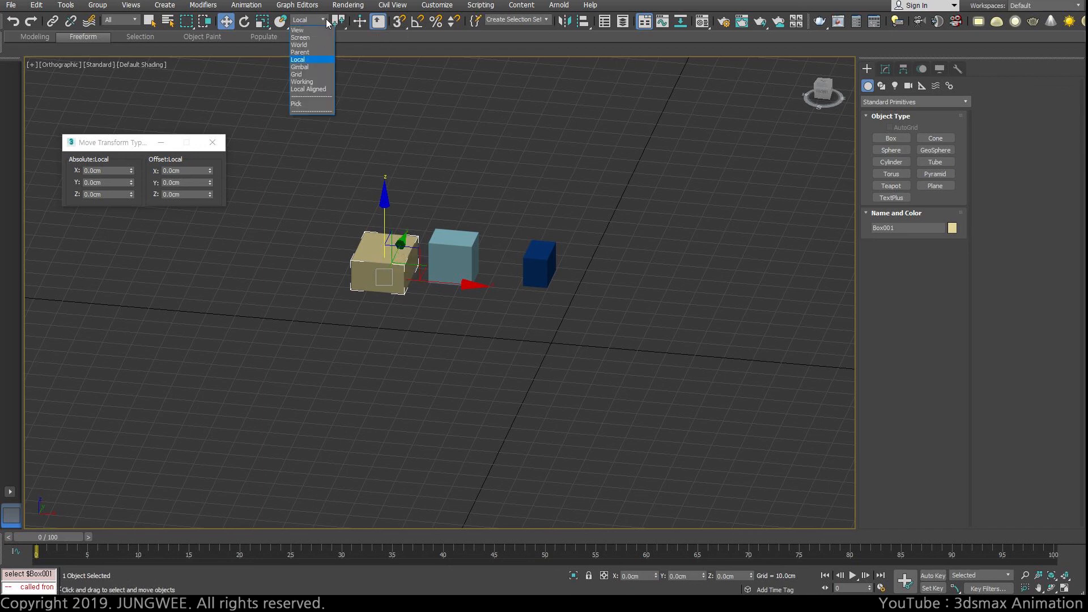
left_click(312, 60)
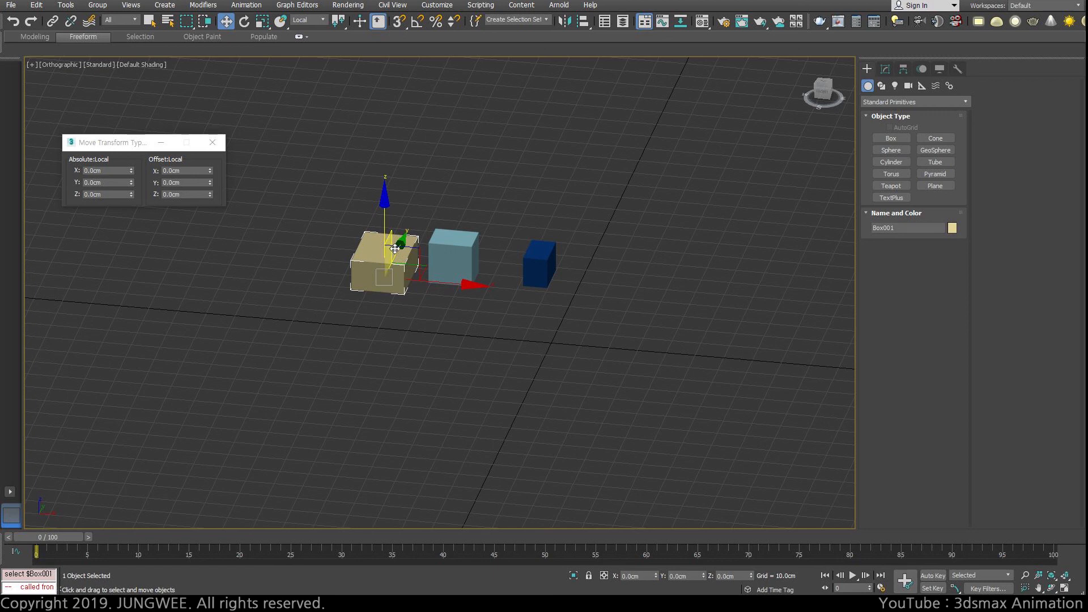
left_click(460, 383)
left_click(386, 258)
left_click(470, 194)
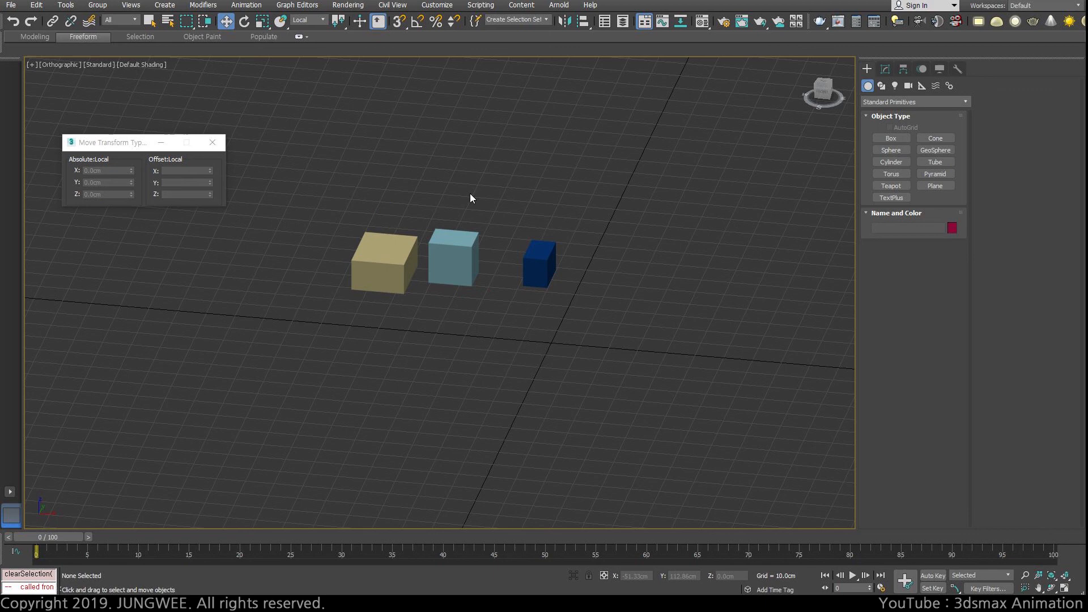
left_click(360, 250)
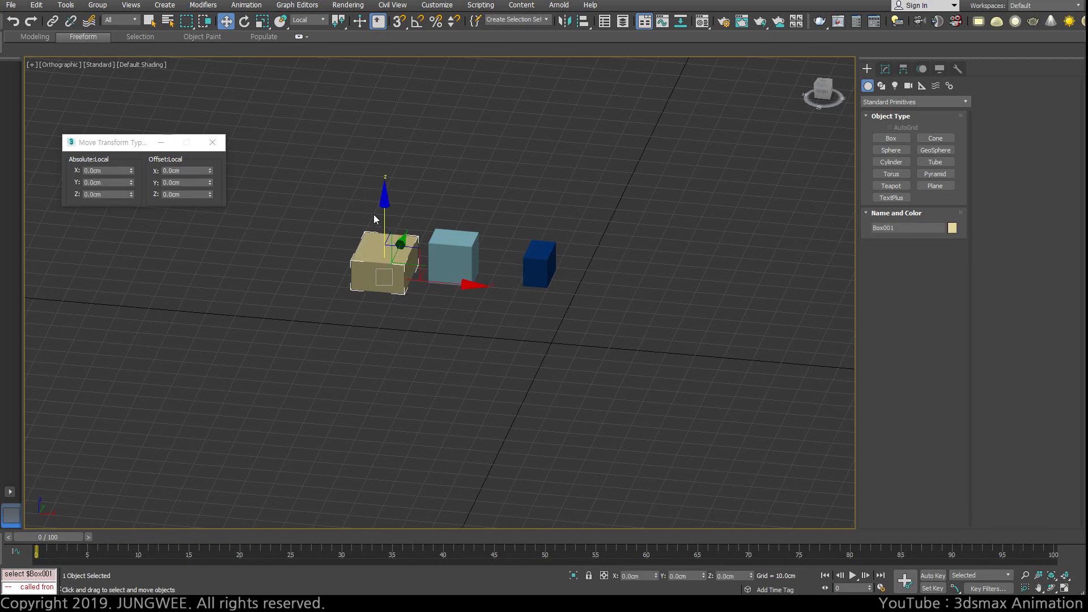
left_click(434, 223)
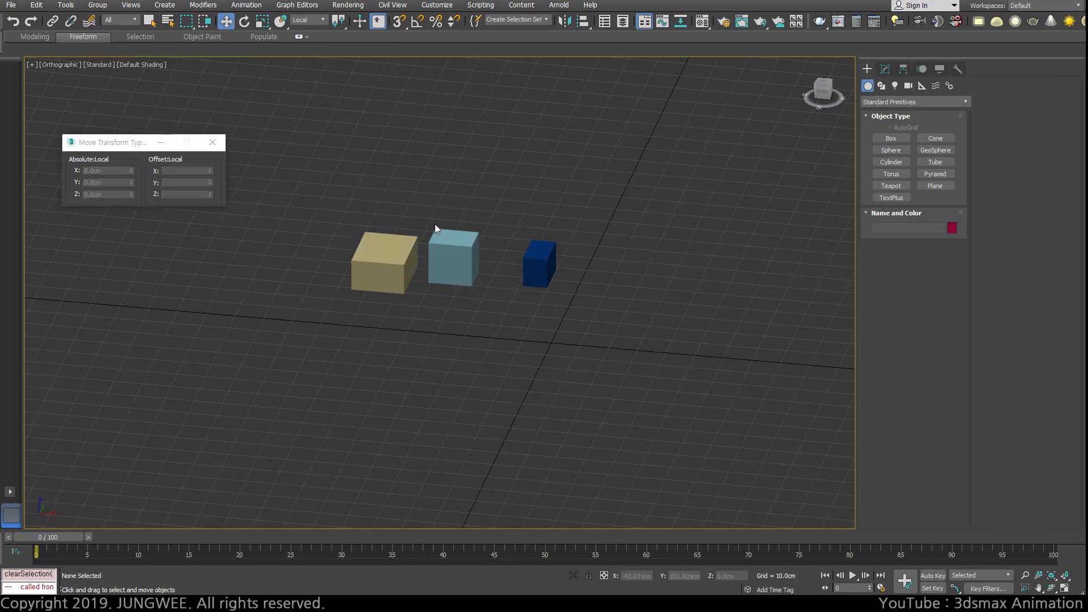
left_click(400, 248)
left_click(467, 251)
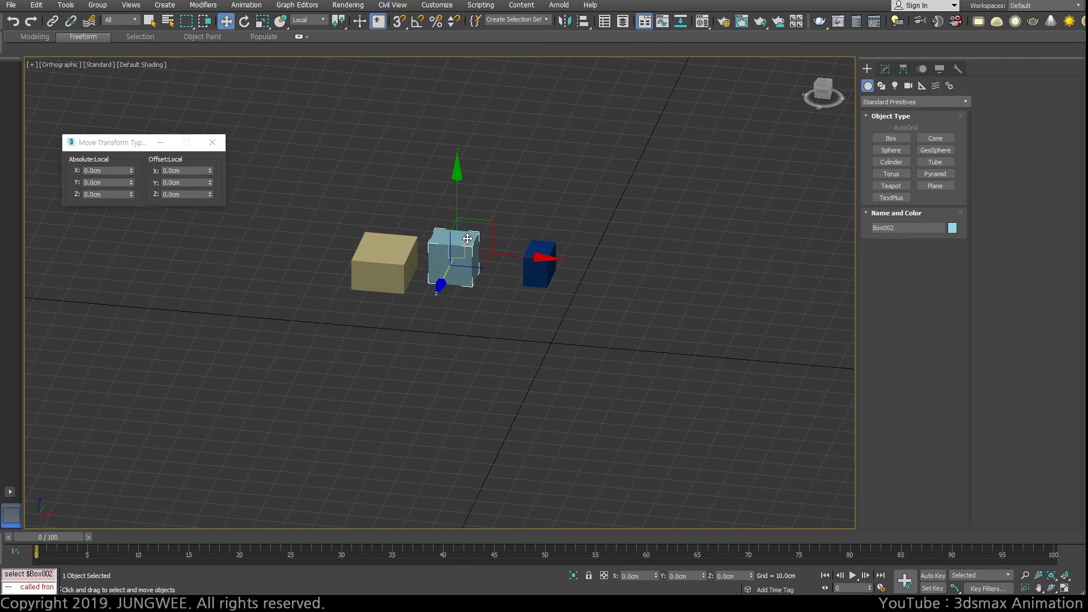
Step: Cycle repeatedly through Box001, Box002 and Box003 to compare which Local axis points upward on each
left_click(390, 250)
left_click(451, 250)
left_click(542, 251)
left_click(371, 259)
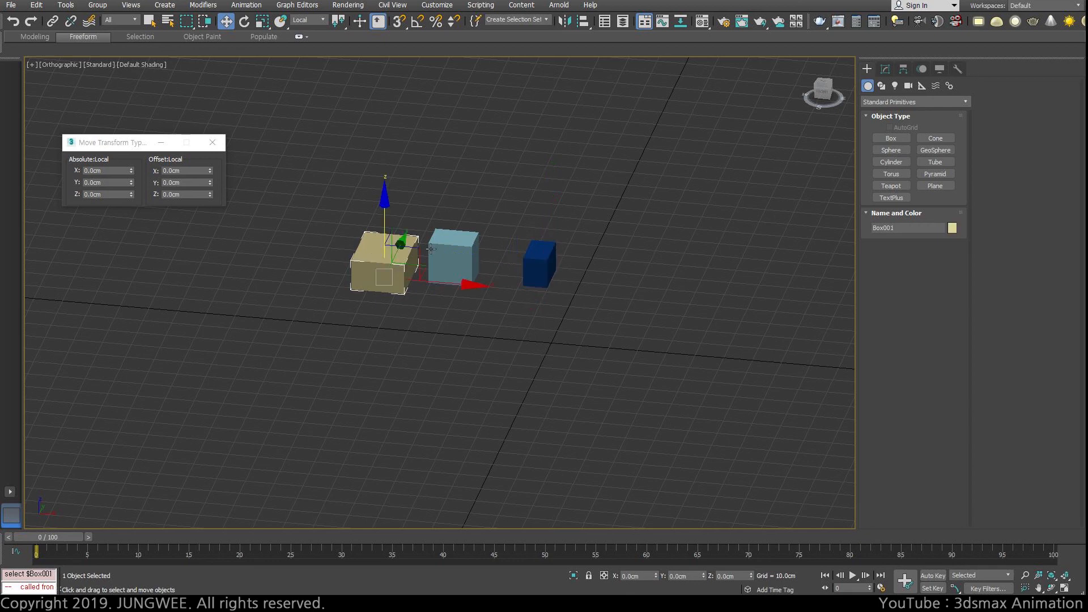
left_click(457, 246)
left_click(393, 254)
left_click(453, 249)
left_click(539, 261)
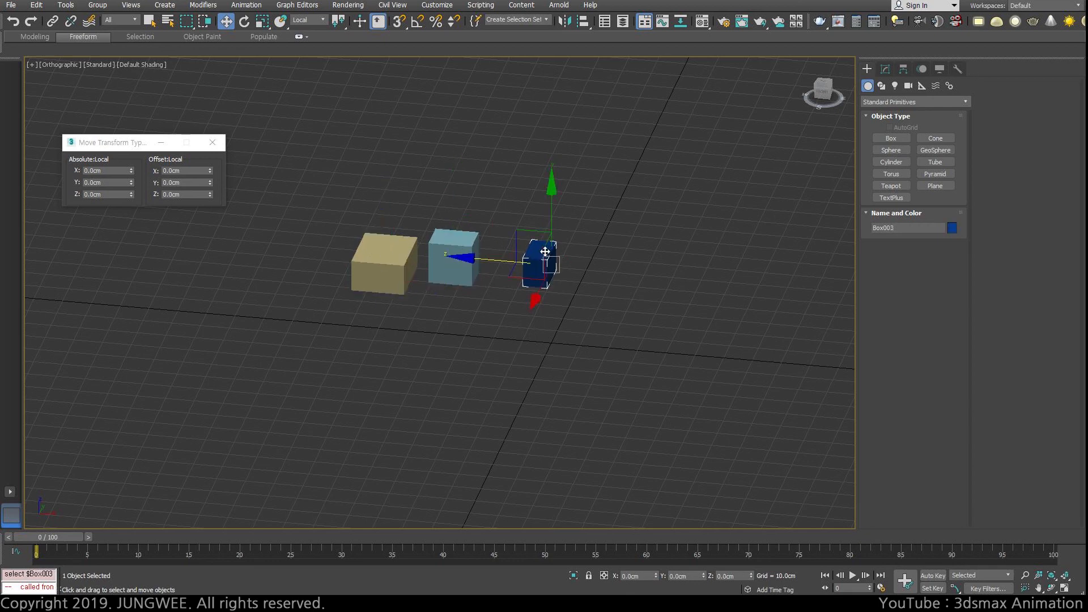
left_click(453, 249)
left_click(381, 262)
left_click(454, 244)
Step: Select Box003 and display its hierarchy settings for adjusting the pivot
left_click(536, 252)
left_click(920, 70)
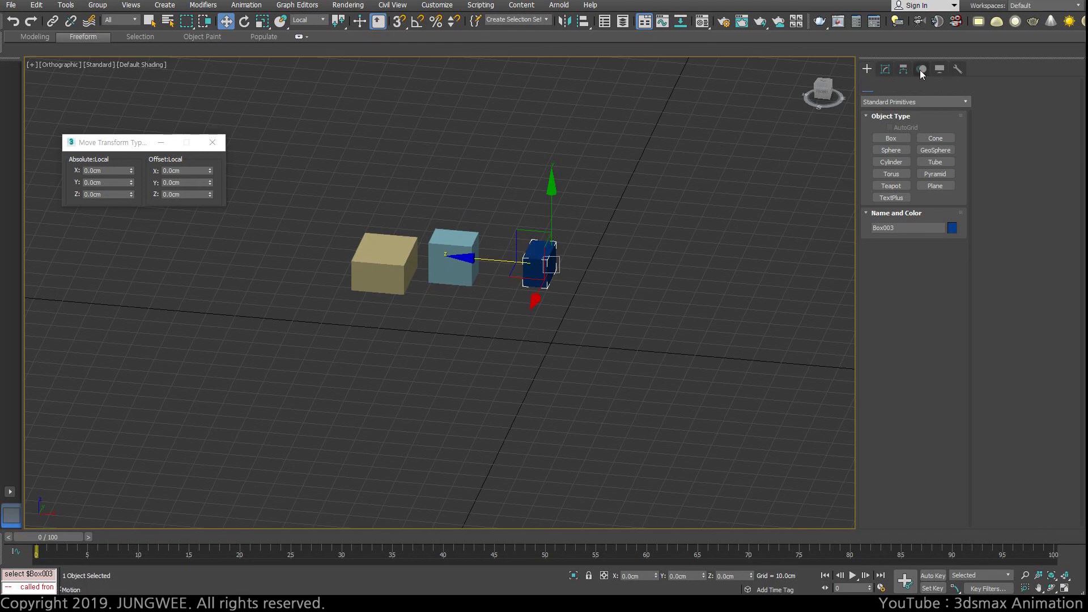
left_click(903, 70)
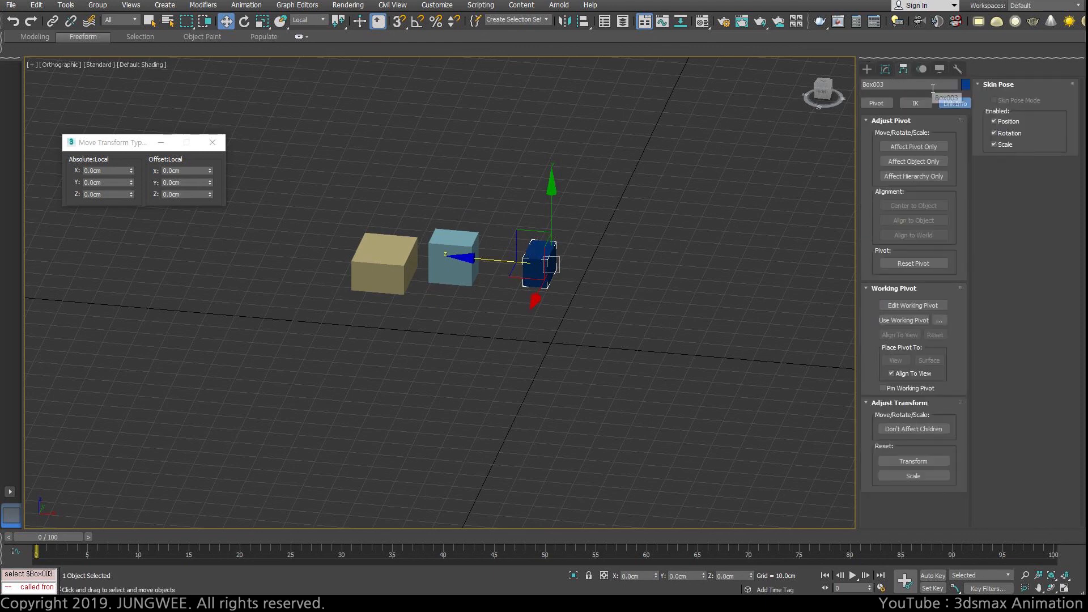